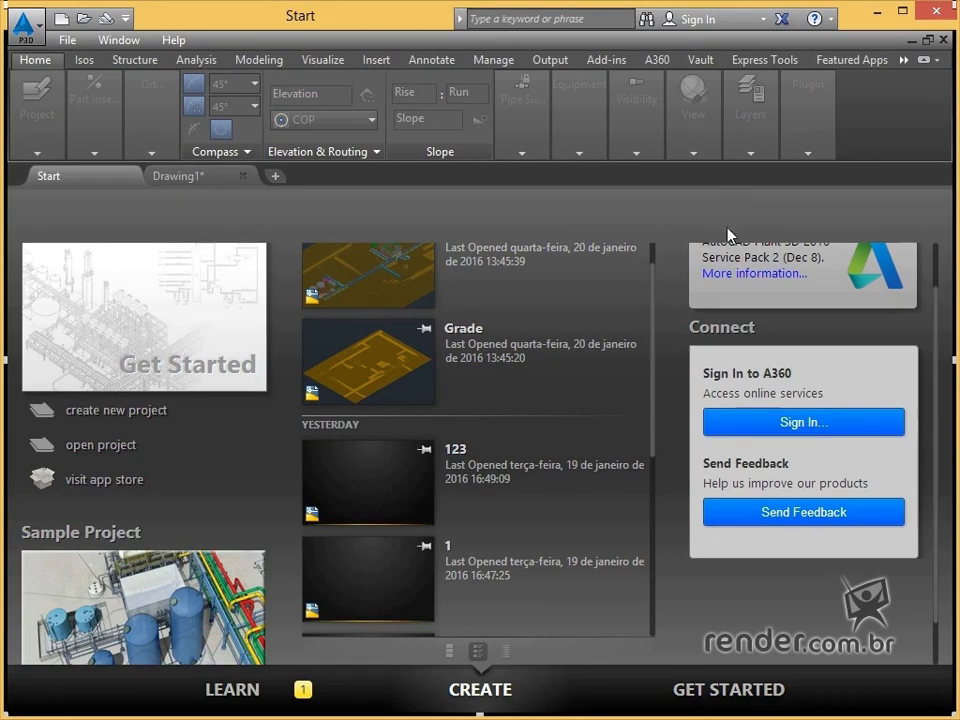
Step: Show the Start tab's Get Started page introducing the Project Manager's project and details panels
{"action": "left_click", "coordinate": [718, 697]}
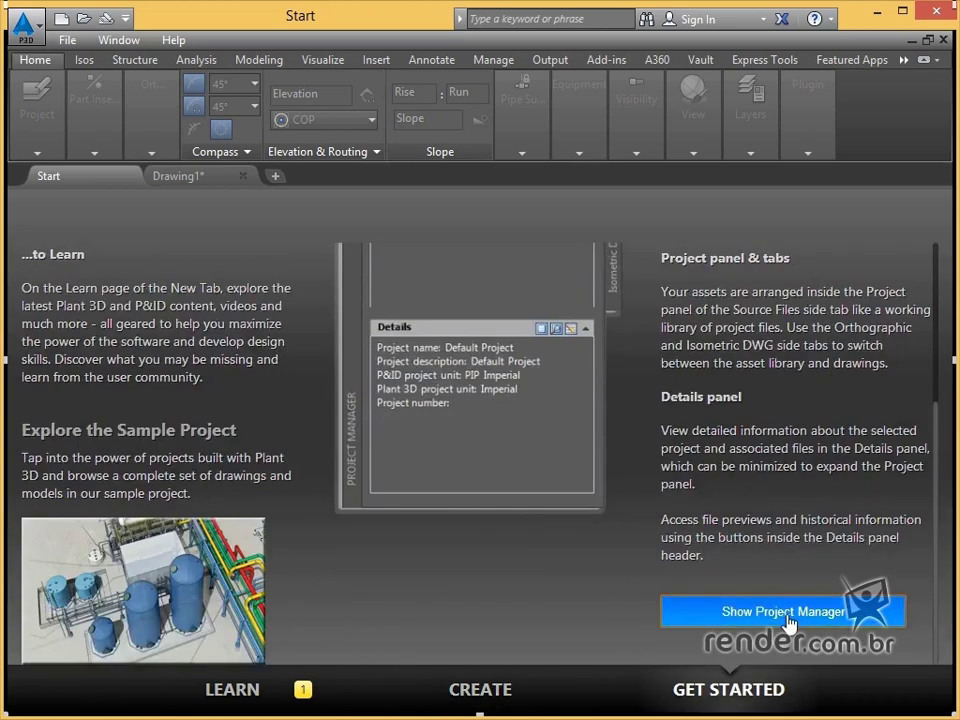
Step: Open the Project Manager with Projeto Render current, select Plant 3D Drawings, and switch to Drawing1
{"action": "left_click", "coordinate": [789, 620]}
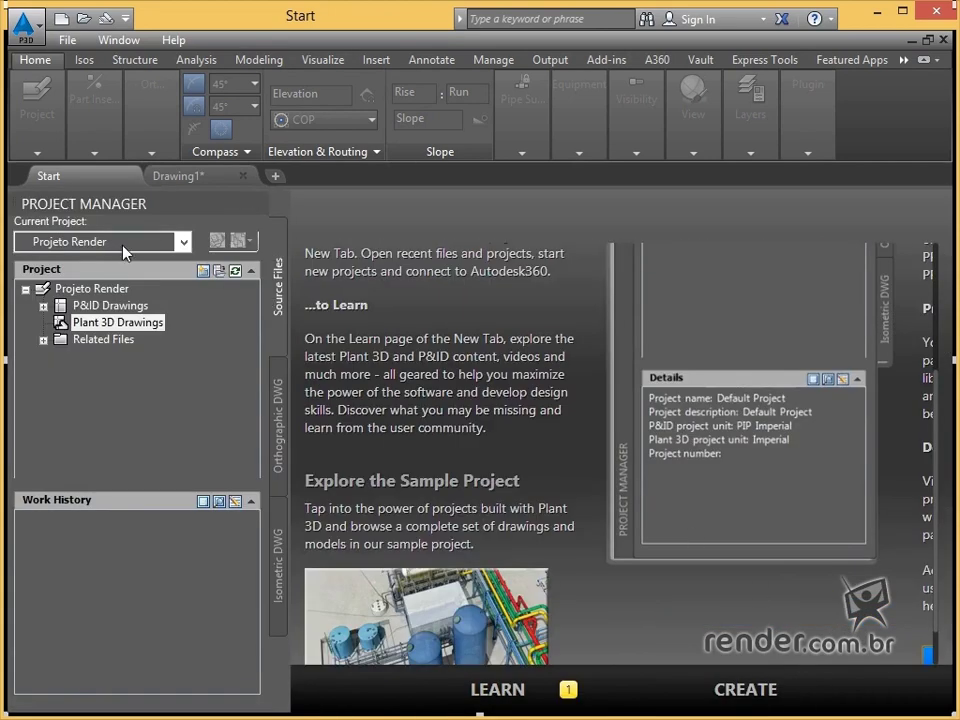
{"action": "left_click", "coordinate": [123, 246]}
{"action": "left_click", "coordinate": [85, 312]}
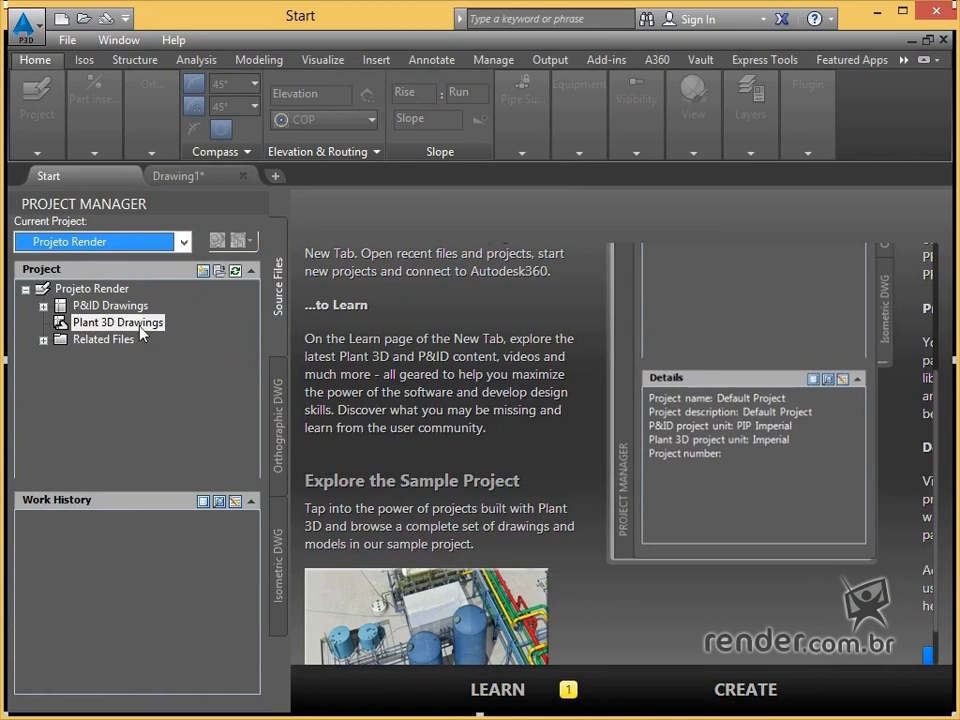
{"action": "left_click", "coordinate": [88, 328]}
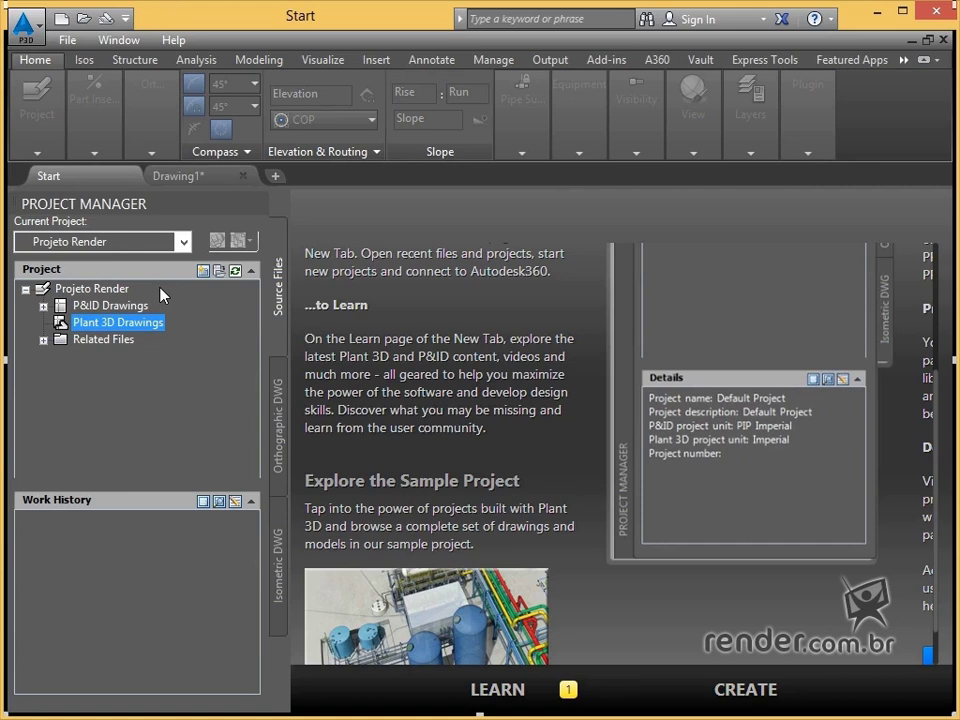
{"action": "left_click", "coordinate": [176, 181]}
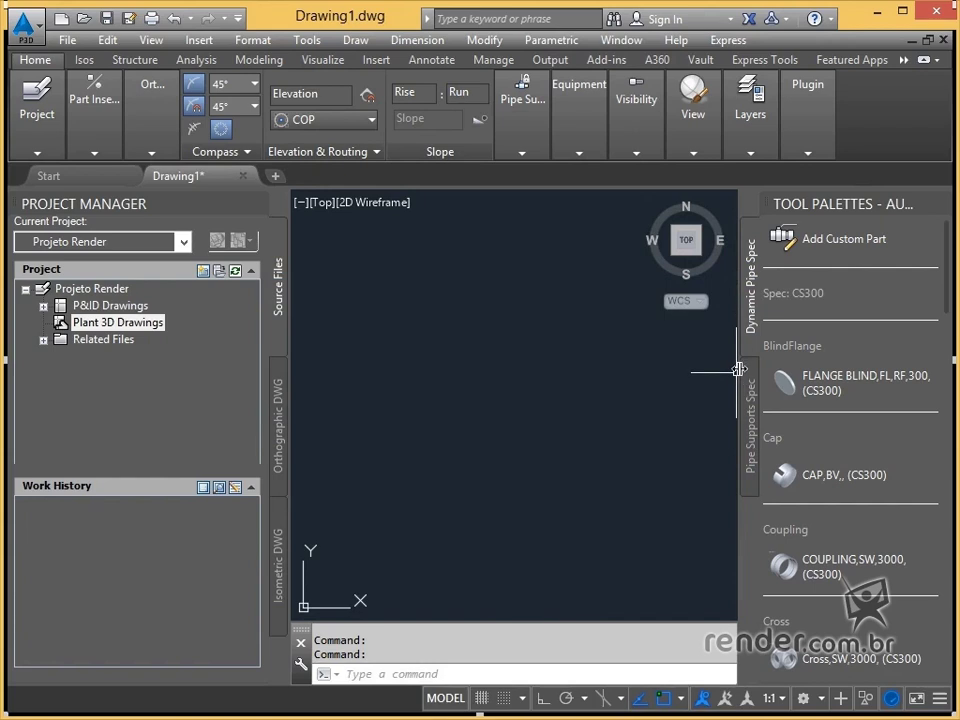
Step: Widen the tool palette and show the Pipe Supports Spec tab's clamps, stanchions and saddles
{"action": "left_click_drag", "start_coordinate": [737, 370], "coordinate": [622, 369]}
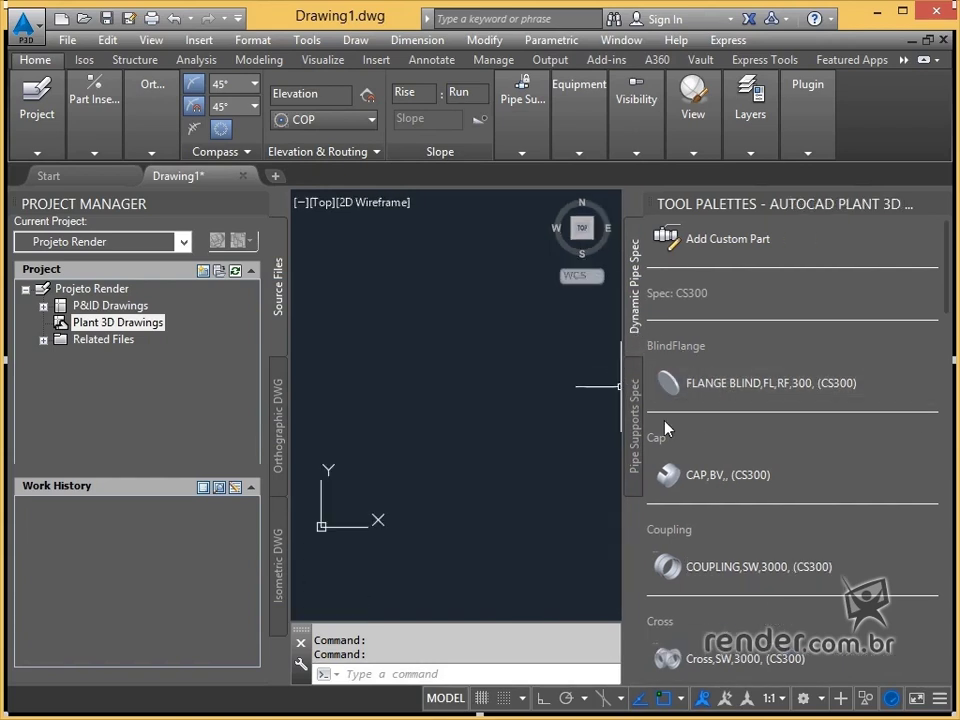
{"action": "left_click", "coordinate": [636, 432]}
{"action": "scroll", "coordinate": [735, 392], "scroll_direction": "down", "scroll_amount": 5}
{"action": "scroll", "coordinate": [735, 400], "scroll_direction": "down", "scroll_amount": 4}
{"action": "scroll", "coordinate": [735, 410], "scroll_direction": "down", "scroll_amount": 2}
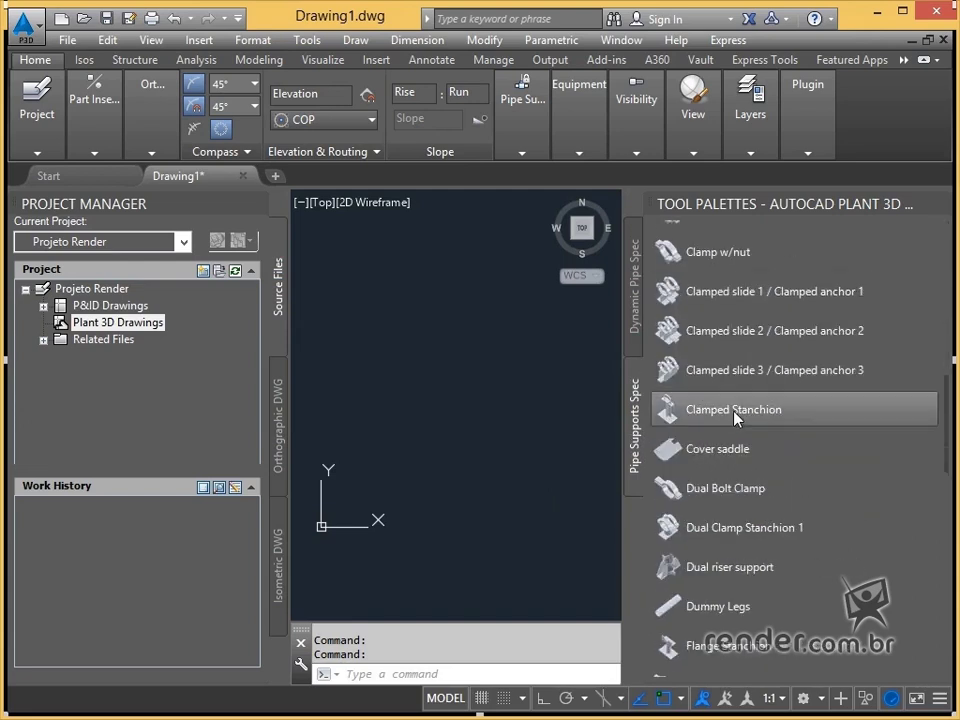
Step: Close and reopen the tool palettes with TOOLPALETTESCLOSE and TOOLPALETTES, then enable selection cycling
{"action": "left_click", "coordinate": [514, 312]}
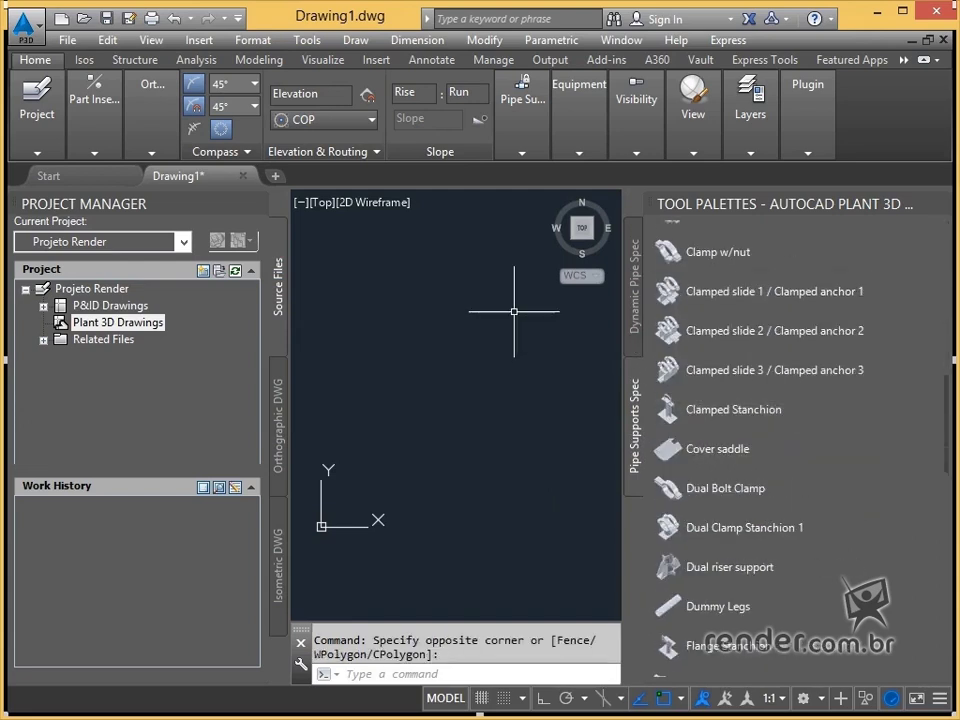
{"action": "type", "text": "too"}
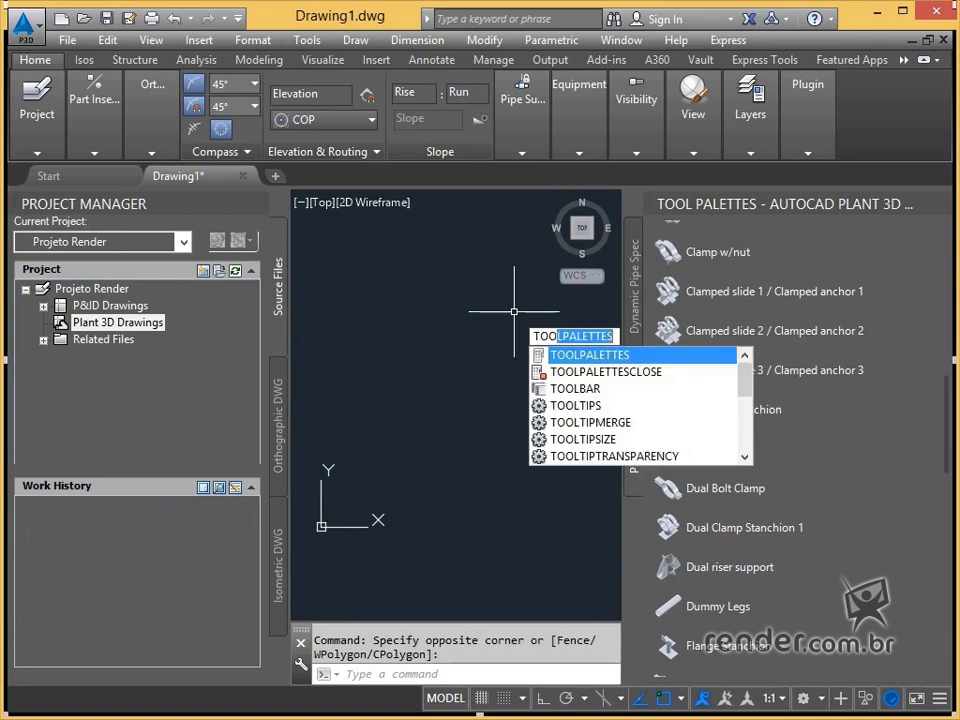
{"action": "key", "text": "Down"}
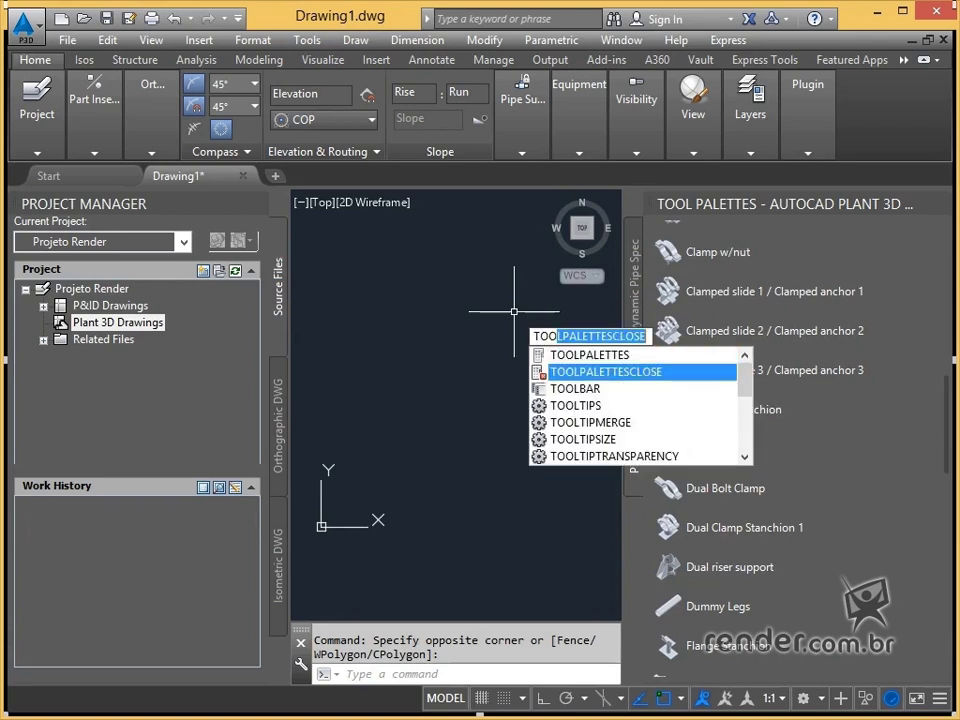
{"action": "mouse_move", "coordinate": [940, 202]}
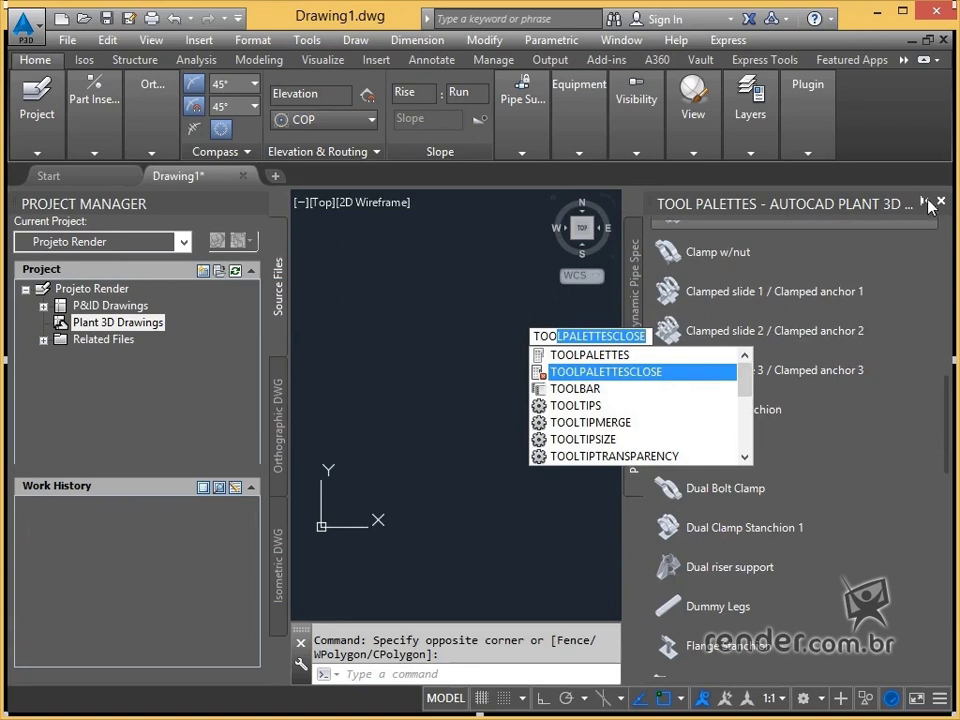
{"action": "key", "text": "Return"}
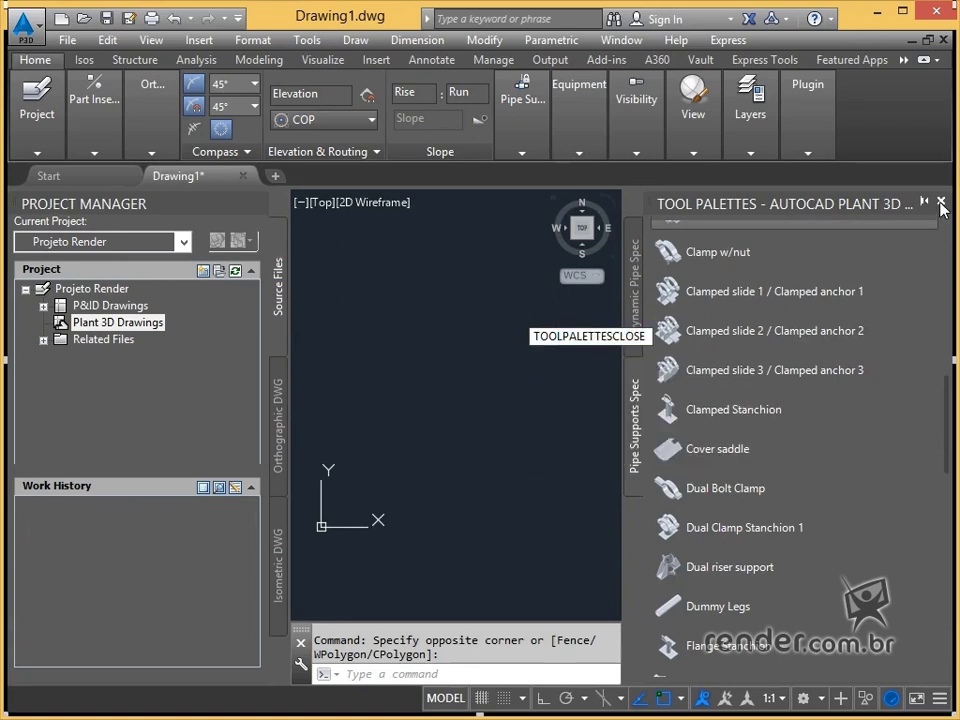
{"action": "left_click", "coordinate": [941, 204]}
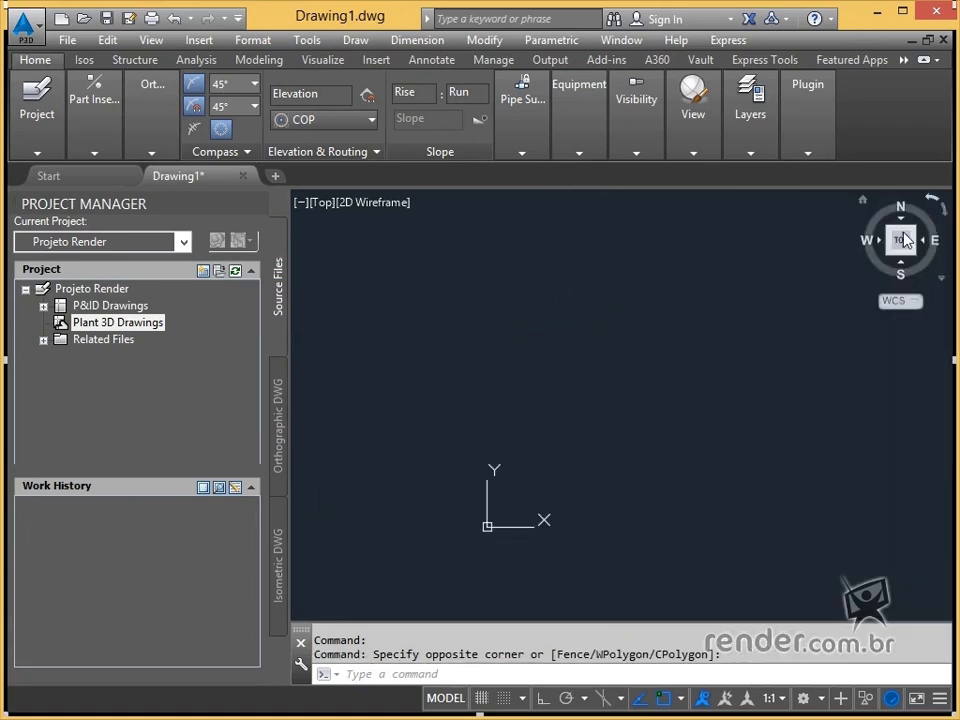
{"action": "type", "text": "too"}
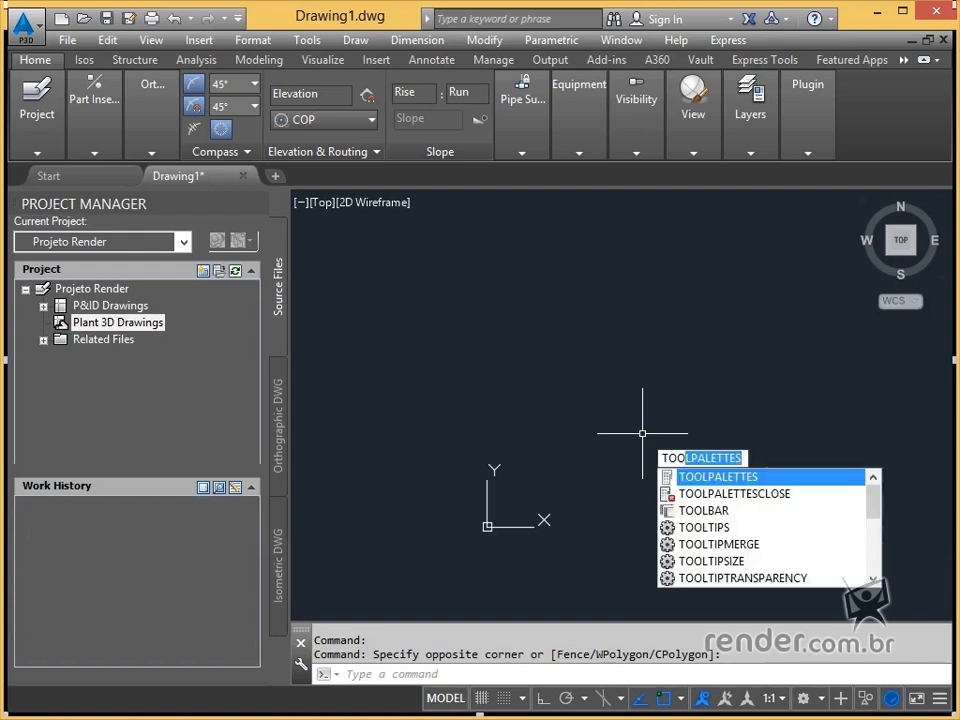
{"action": "key", "text": "Return"}
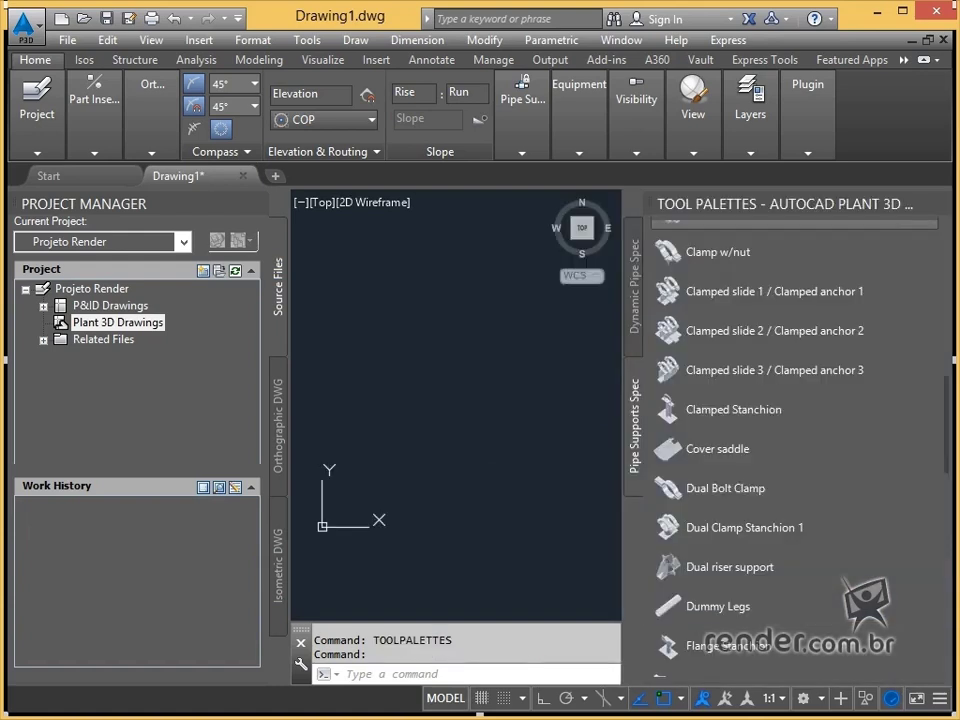
{"action": "key", "text": "ctrl+w"}
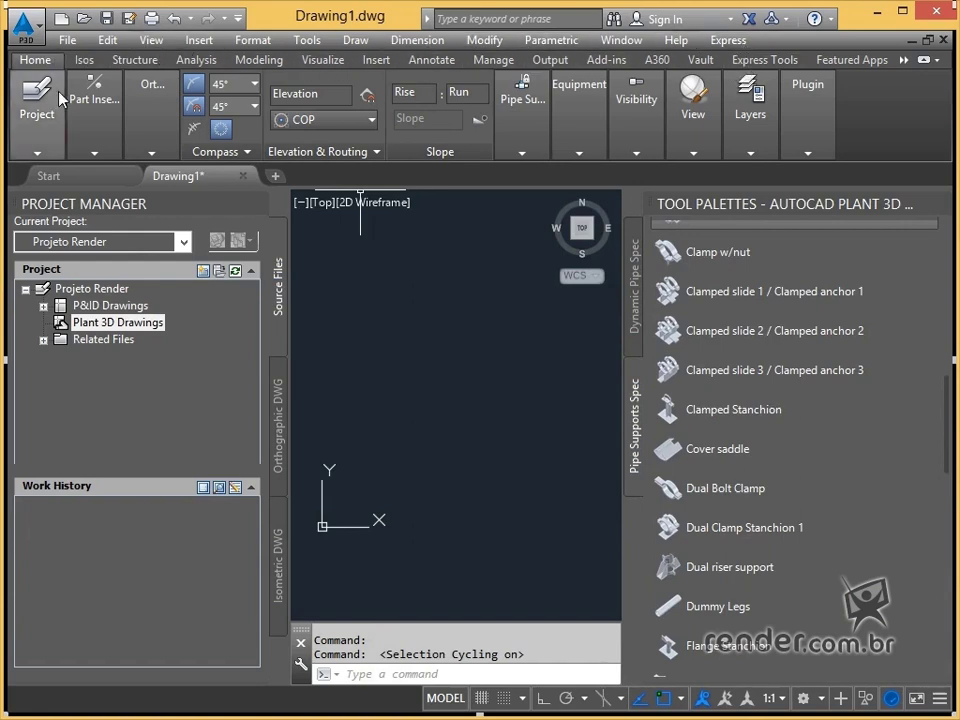
Step: Show the Structure ribbon tab's Member, Grid and Stairs tools, and select Plant 3D Drawings
{"action": "left_click", "coordinate": [136, 60]}
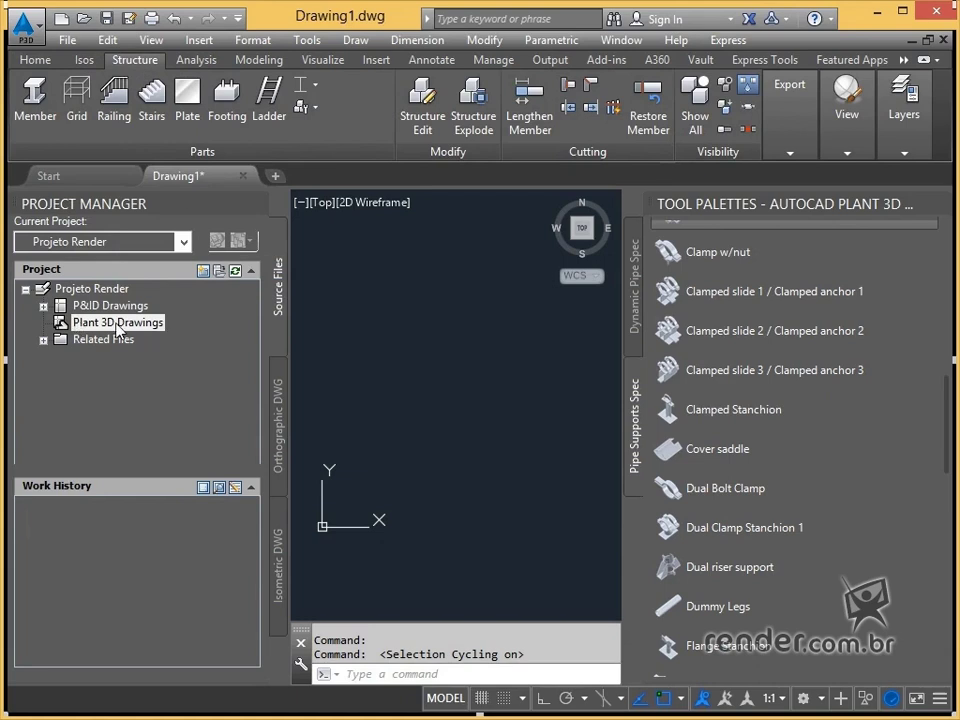
{"action": "left_click", "coordinate": [86, 326]}
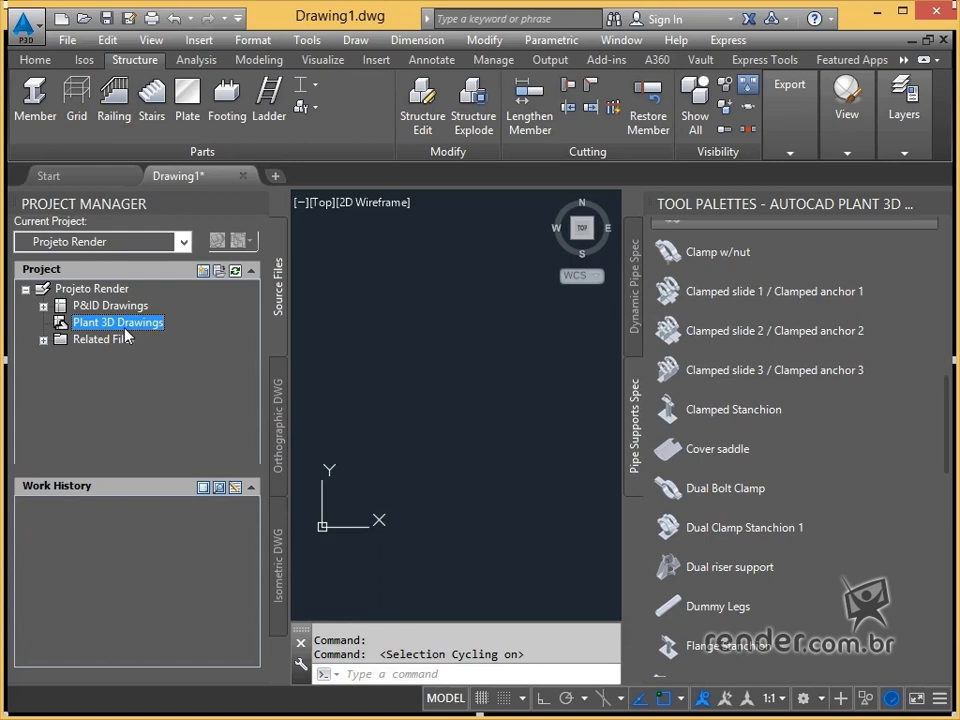
Step: Start a new folder named Area 1 under Plant 3D Drawings, leaving its storage location unchanged
{"action": "right_click", "coordinate": [124, 331]}
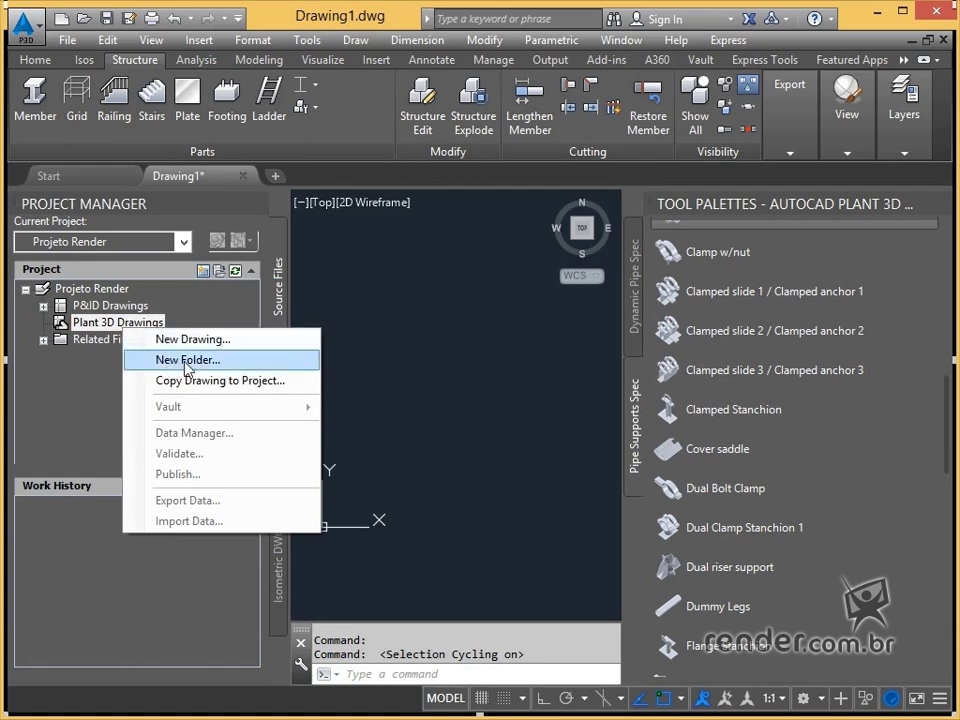
{"action": "left_click", "coordinate": [168, 364]}
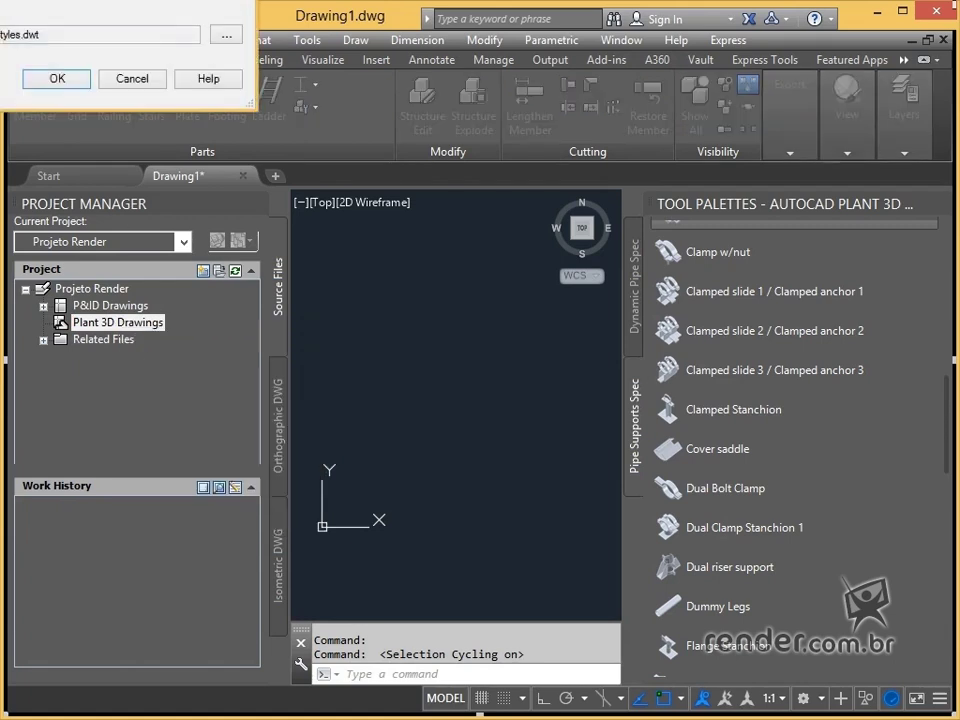
{"action": "left_click_drag", "start_coordinate": [254, 71], "coordinate": [381, 122]}
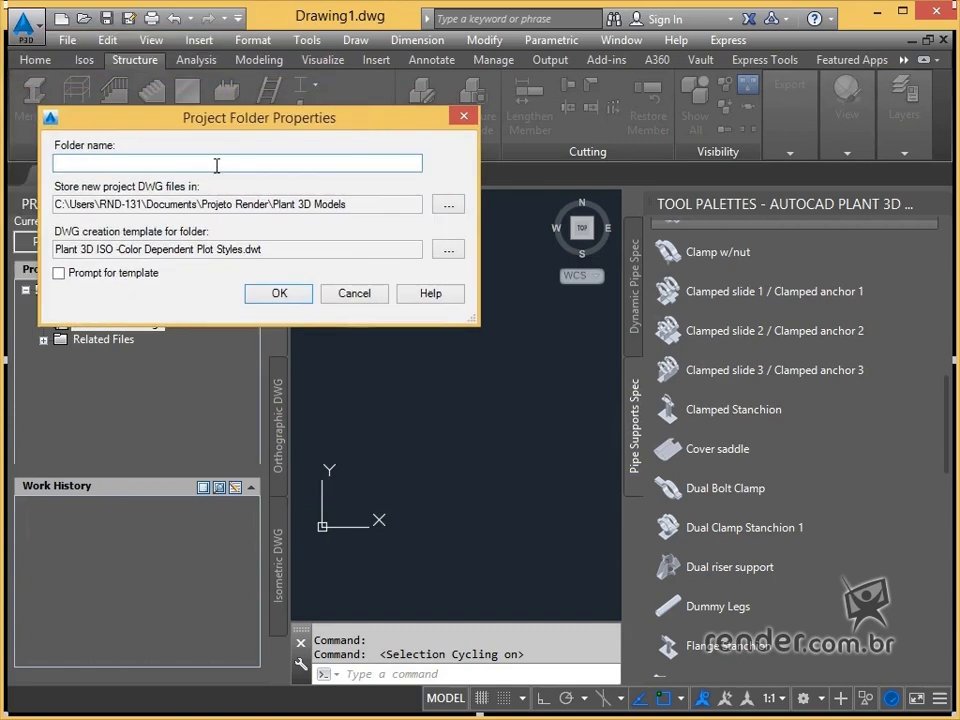
{"action": "type", "text": "Area "}
{"action": "type", "text": "1"}
{"action": "left_click", "coordinate": [445, 207]}
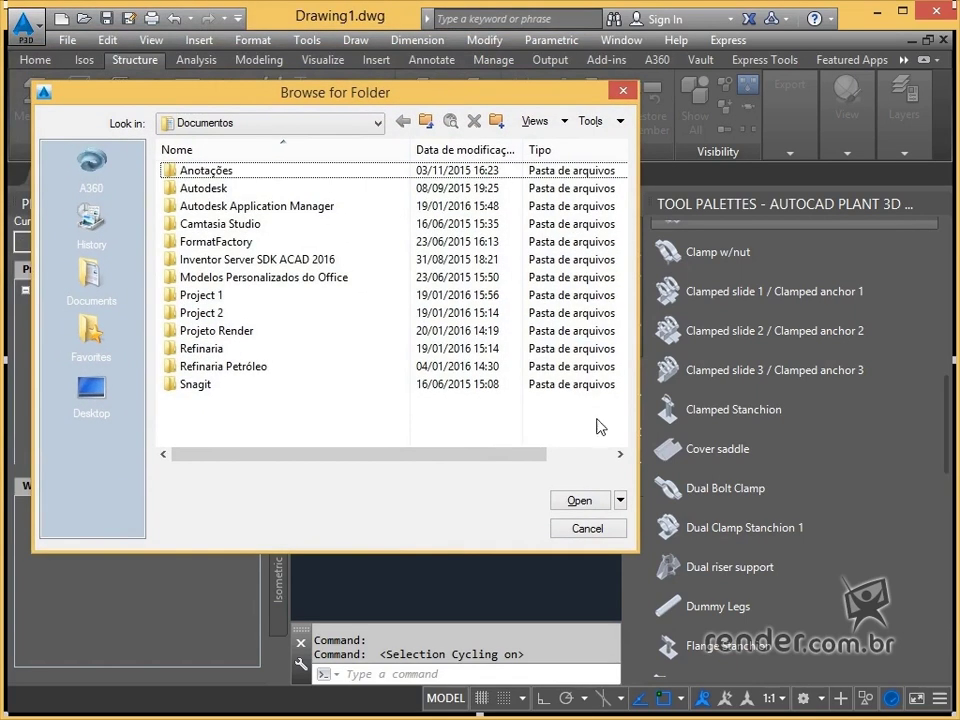
{"action": "left_click", "coordinate": [588, 528]}
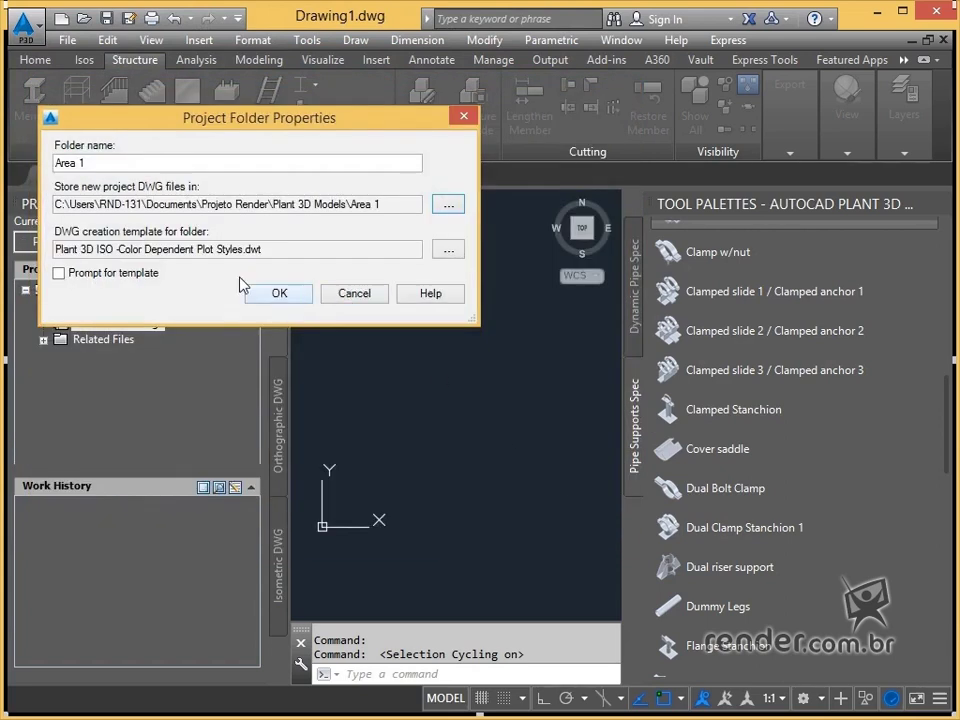
Step: Give Area 1 the Plant 3D ISO -Color Dependent Plot Styles template and create the folder
{"action": "left_click", "coordinate": [449, 255]}
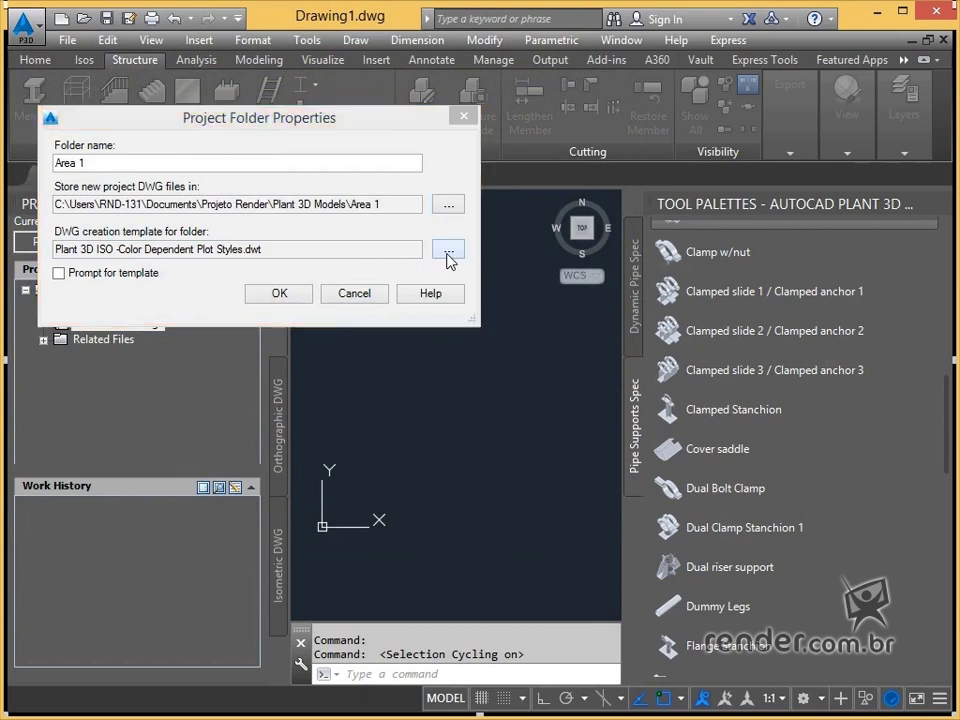
{"action": "left_click_drag", "start_coordinate": [300, 40], "coordinate": [424, 90]}
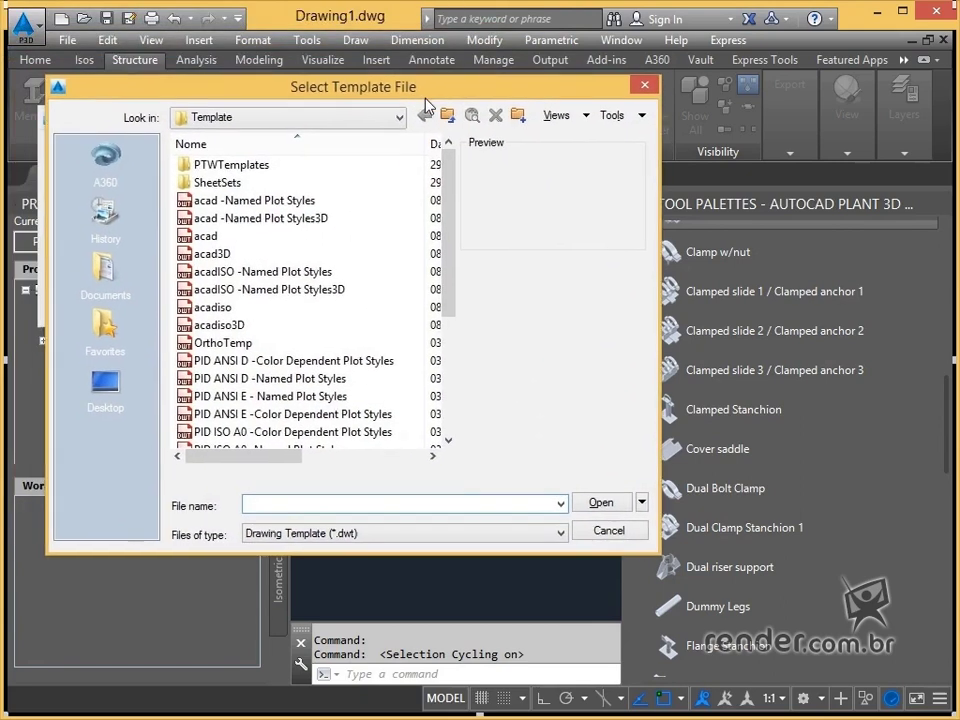
{"action": "left_click_drag", "start_coordinate": [456, 278], "coordinate": [451, 366]}
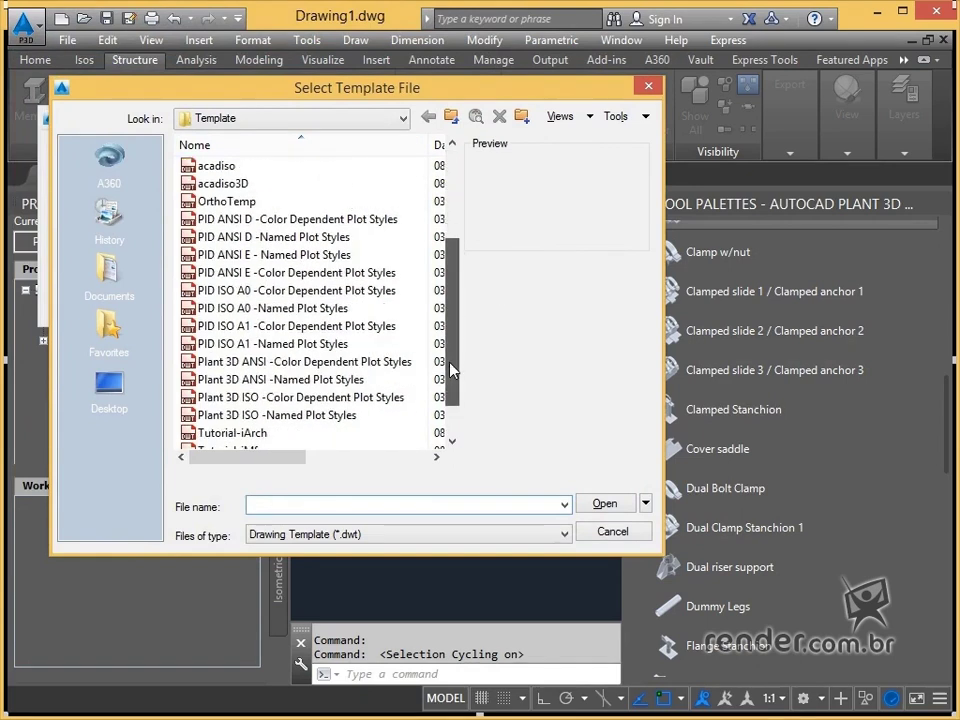
{"action": "left_click", "coordinate": [313, 398]}
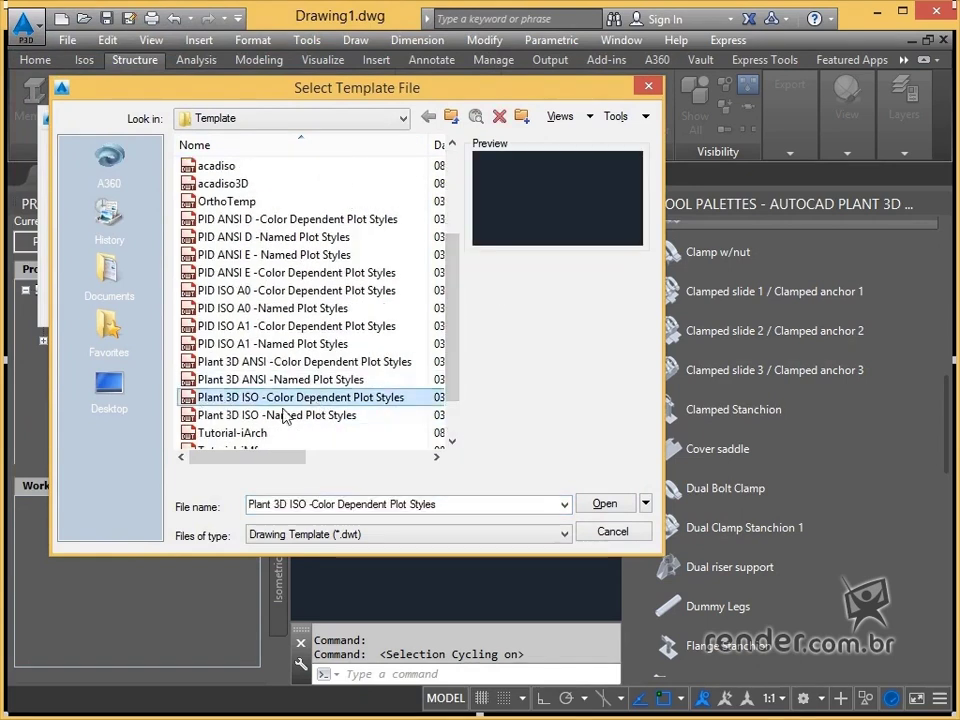
{"action": "left_click", "coordinate": [605, 505]}
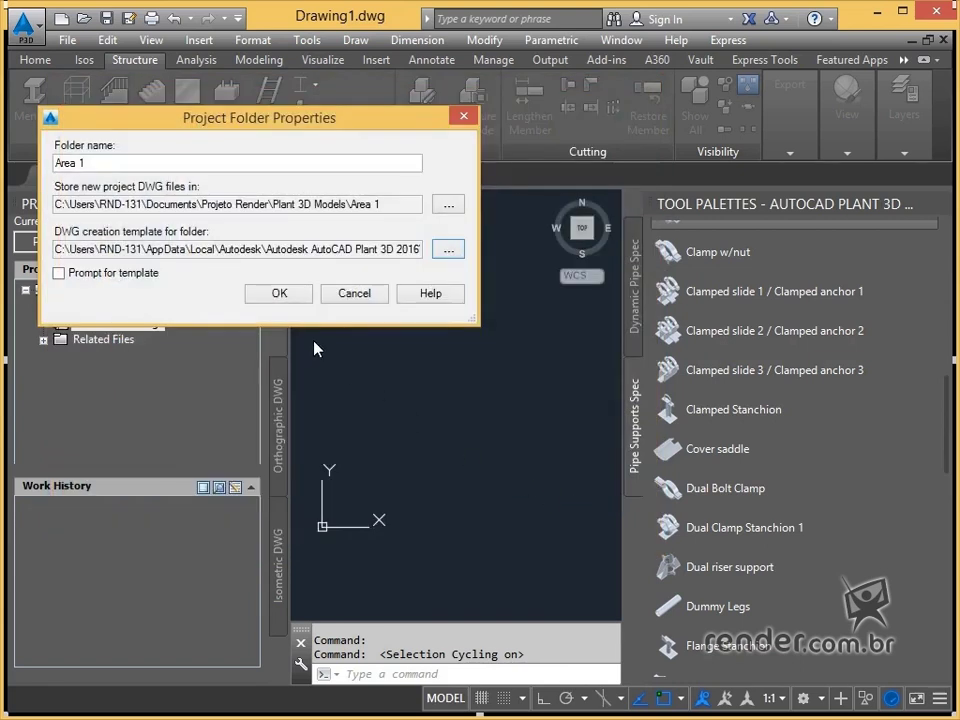
{"action": "left_click", "coordinate": [279, 293]}
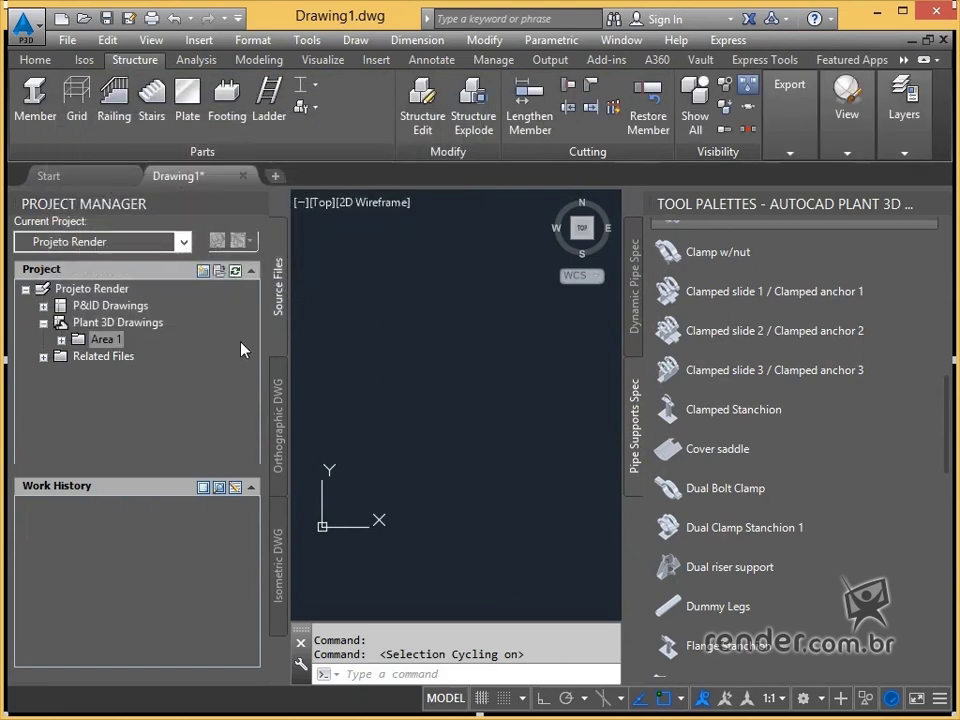
Step: Select the new Area 1 folder and bring up its context menu
{"action": "left_click", "coordinate": [100, 350]}
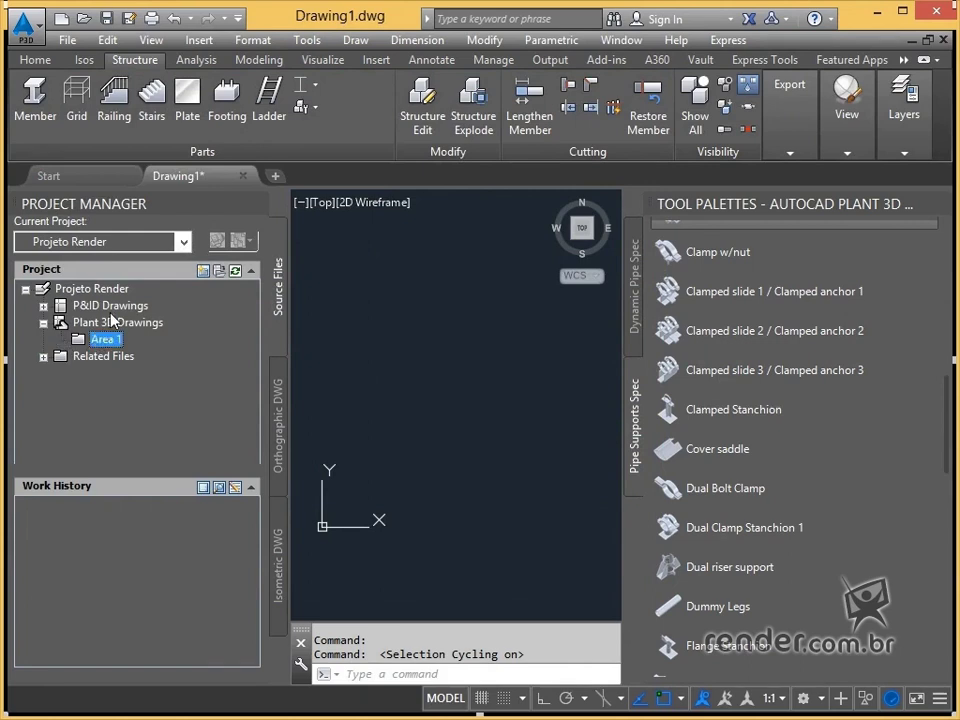
{"action": "left_click", "coordinate": [111, 323]}
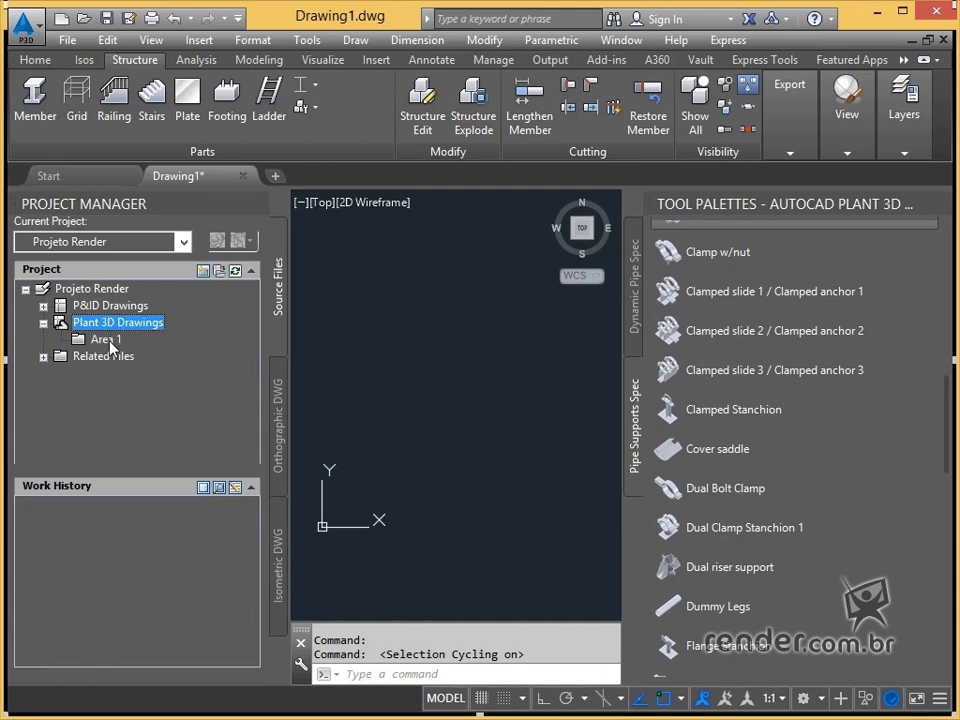
{"action": "left_click", "coordinate": [106, 342]}
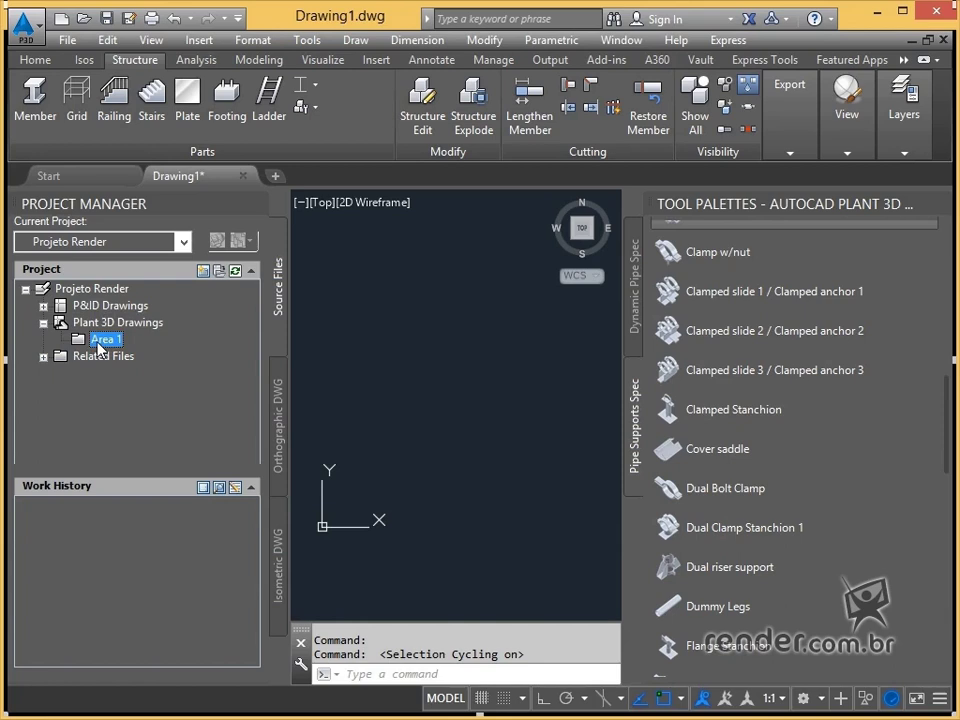
{"action": "right_click", "coordinate": [99, 348]}
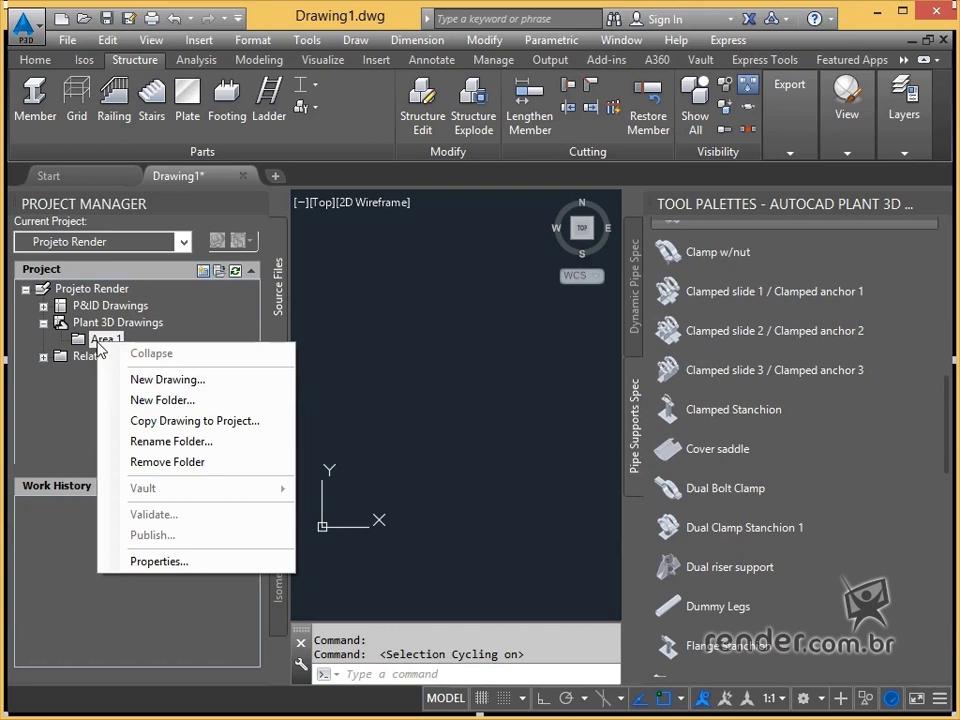
Step: Create a new drawing named Estrutura in Area 1 with author Render Cursos
{"action": "left_click", "coordinate": [188, 382]}
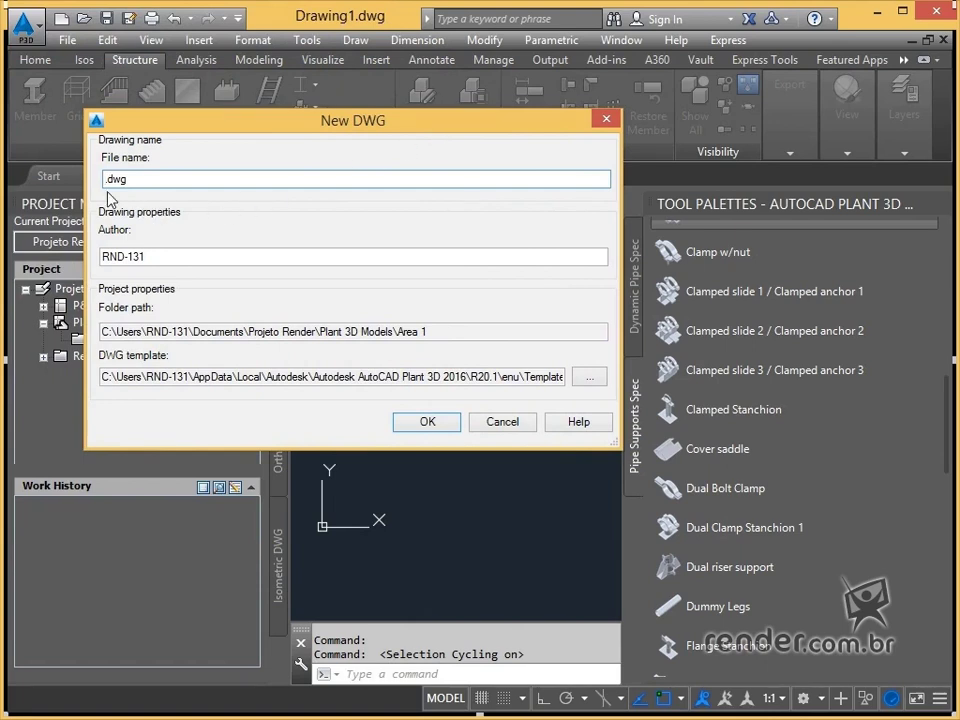
{"action": "type", "text": "Estrutura"}
{"action": "left_click_drag", "start_coordinate": [172, 259], "coordinate": [80, 259]}
{"action": "type", "text": "Render Cursos"}
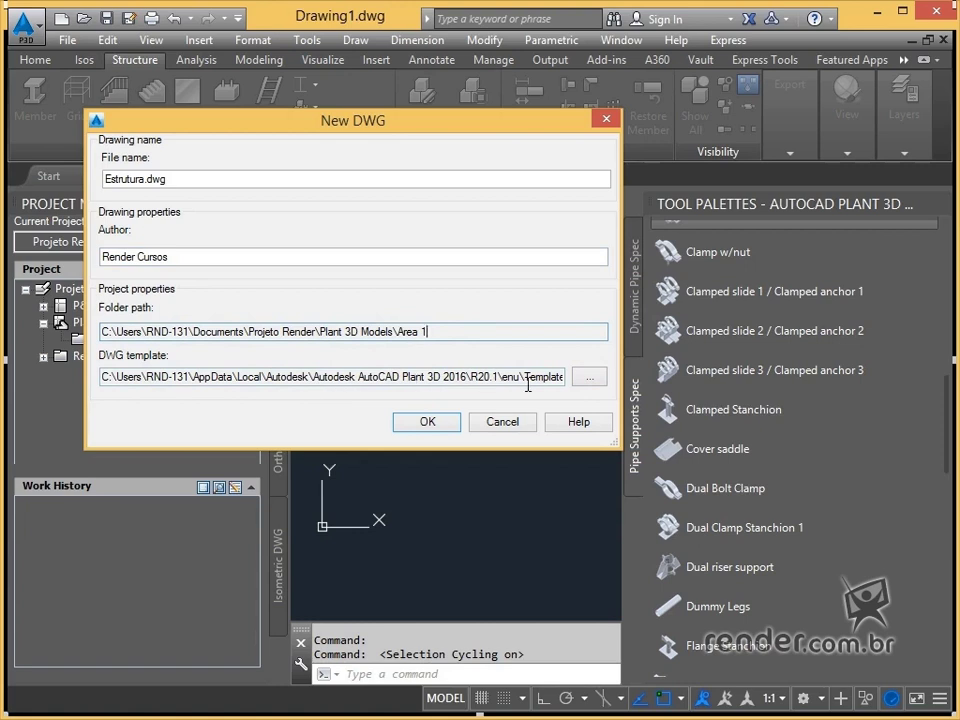
{"action": "left_click", "coordinate": [427, 423]}
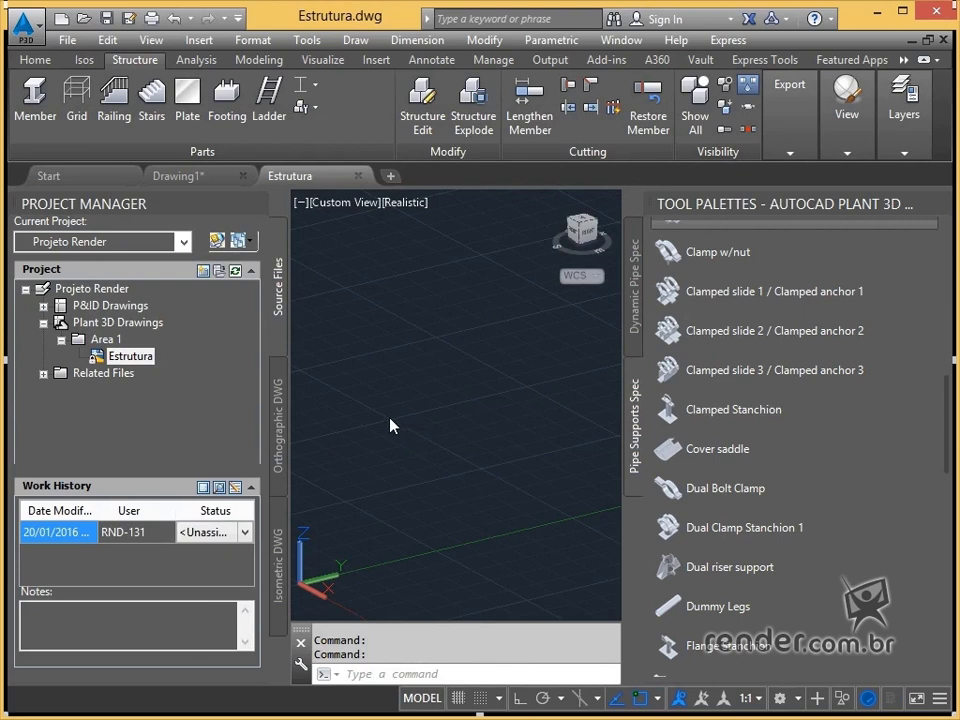
Step: Set Estrutura's properties to DWG Number 01, Drawing Area 1, description Estrutura; disable selection cycling
{"action": "right_click", "coordinate": [130, 357]}
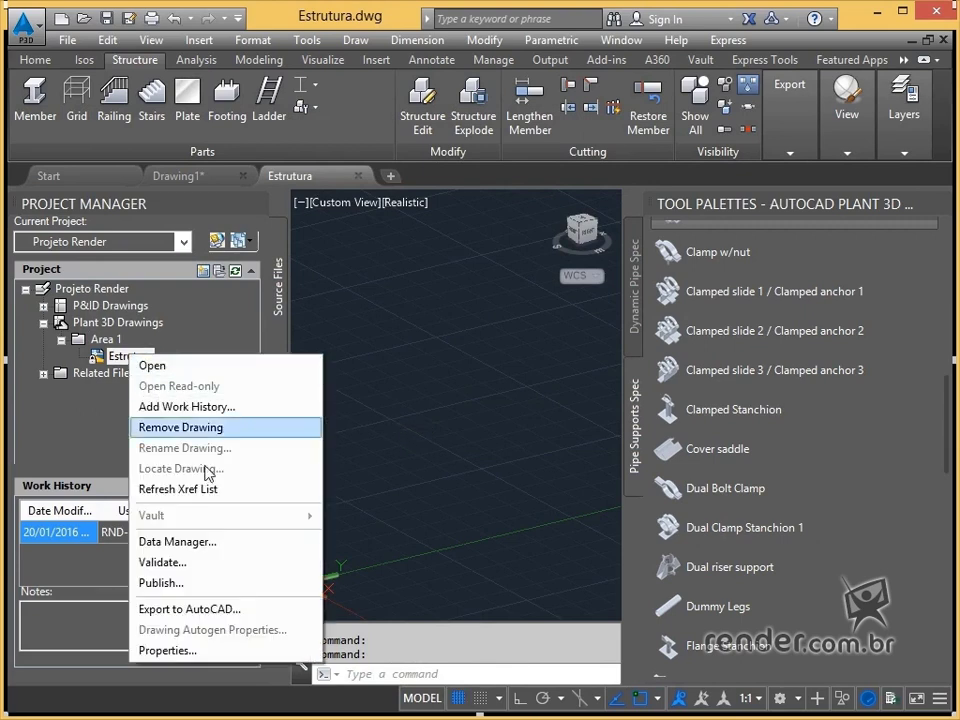
{"action": "left_click", "coordinate": [190, 651]}
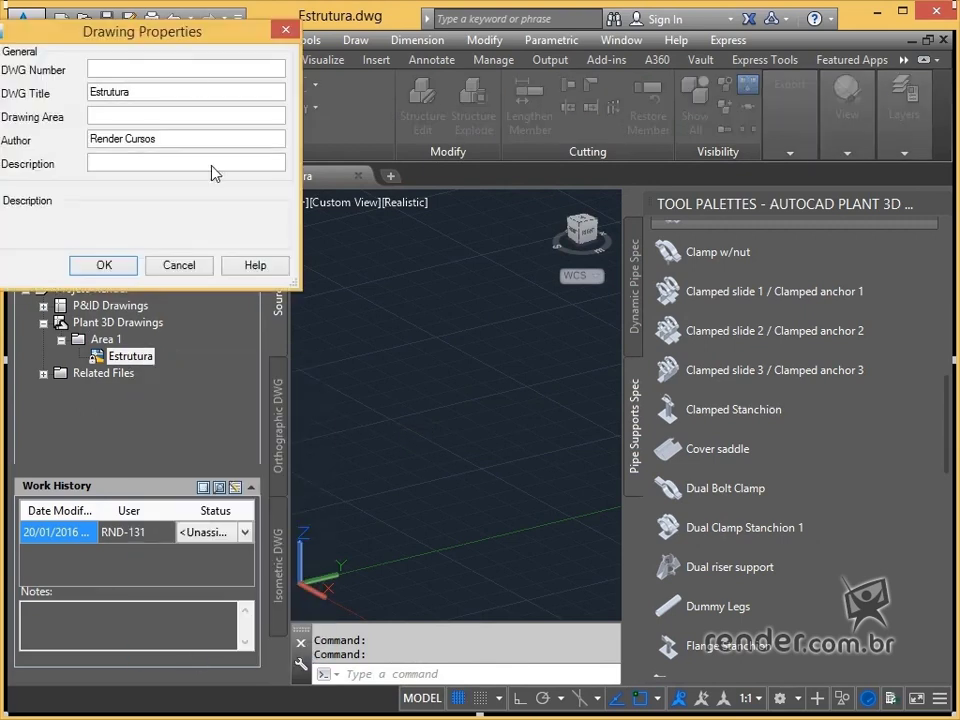
{"action": "left_click_drag", "start_coordinate": [178, 42], "coordinate": [265, 128]}
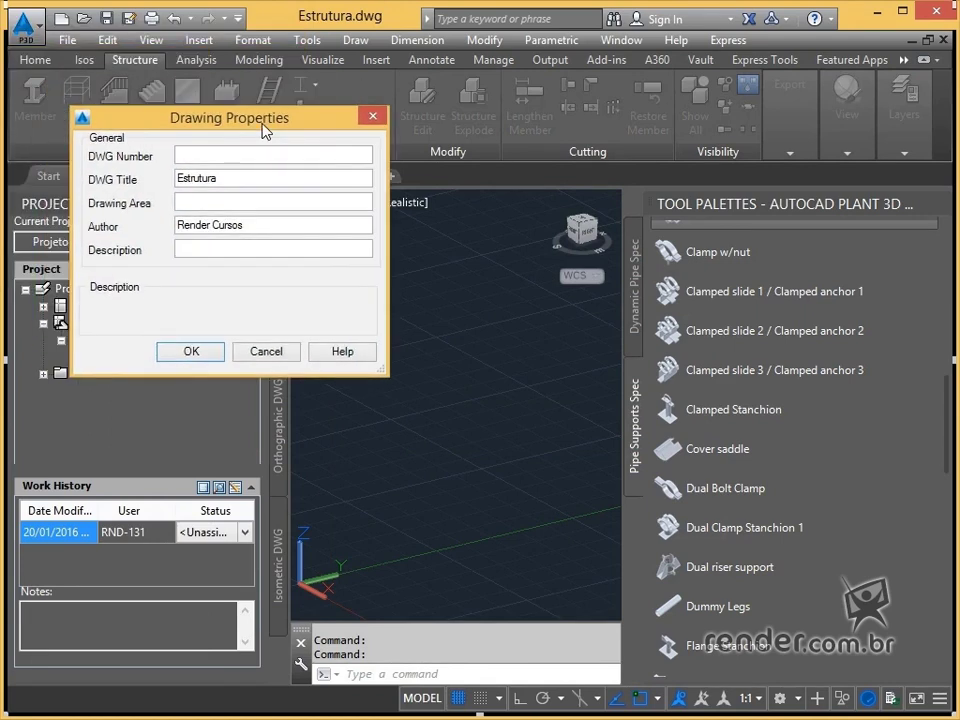
{"action": "left_click", "coordinate": [236, 160]}
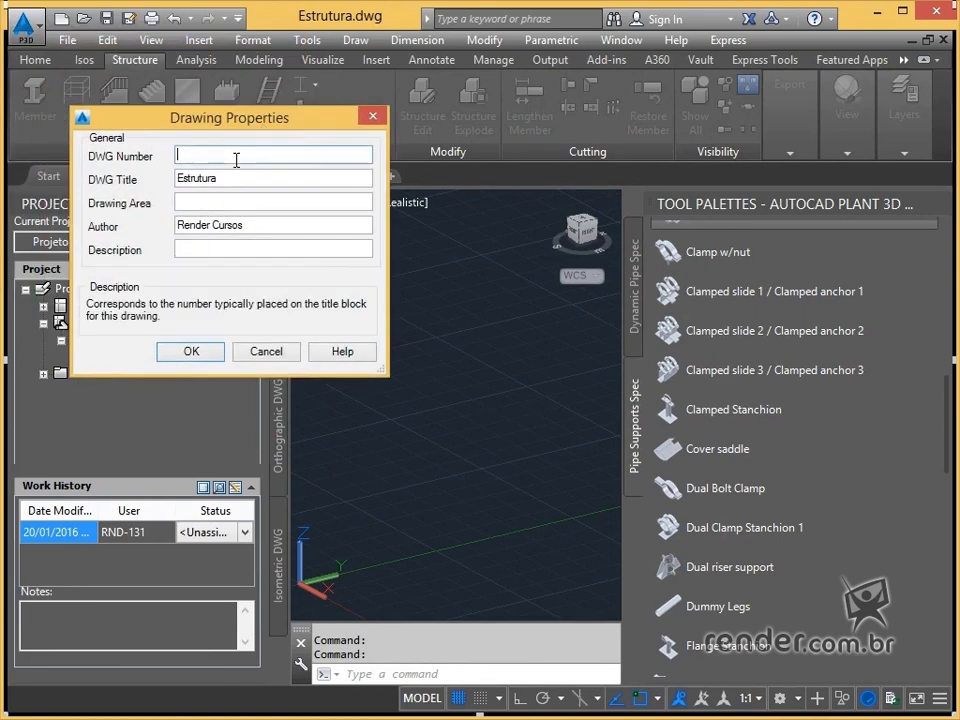
{"action": "type", "text": "01"}
{"action": "left_click", "coordinate": [236, 200]}
{"action": "type", "text": "1"}
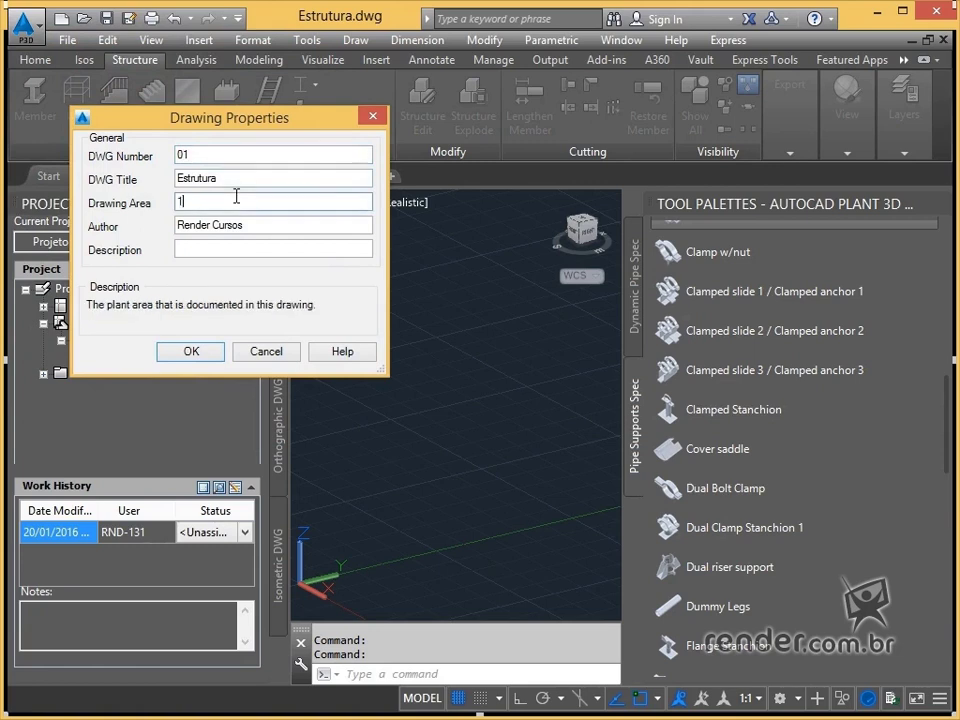
{"action": "left_click", "coordinate": [235, 248]}
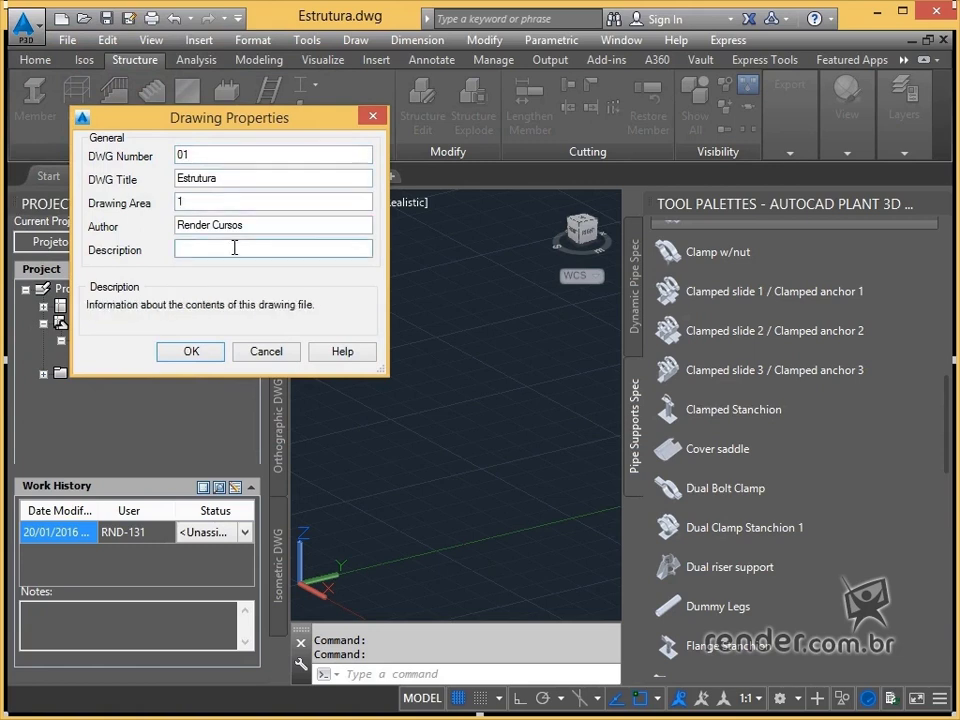
{"action": "type", "text": "Estrutu"}
{"action": "type", "text": "ra"}
{"action": "left_click", "coordinate": [192, 353]}
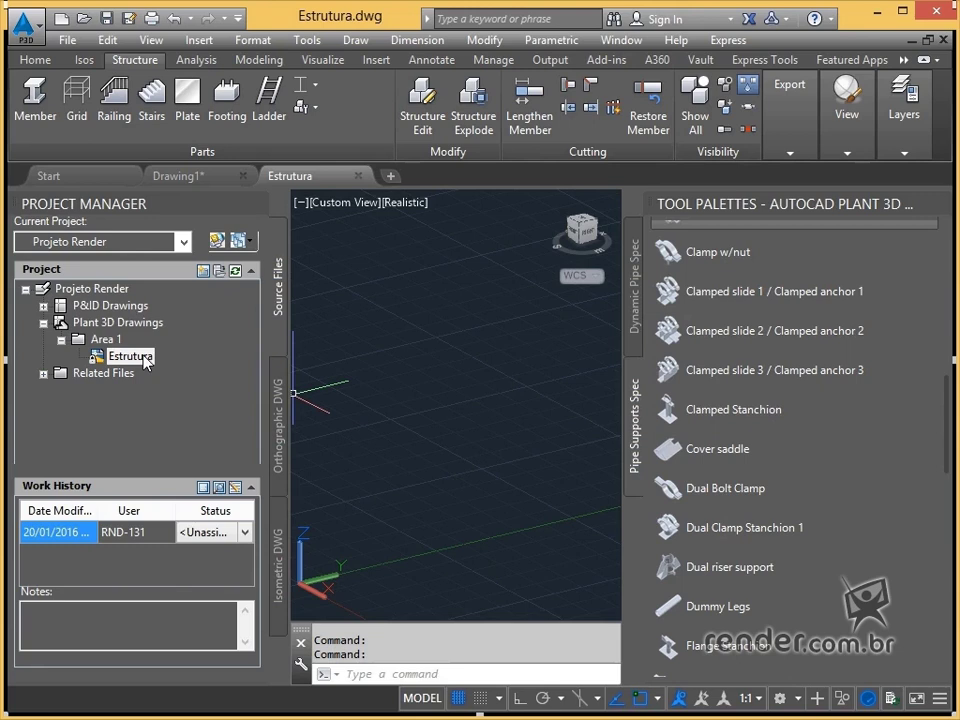
{"action": "key", "text": "ctrl+w"}
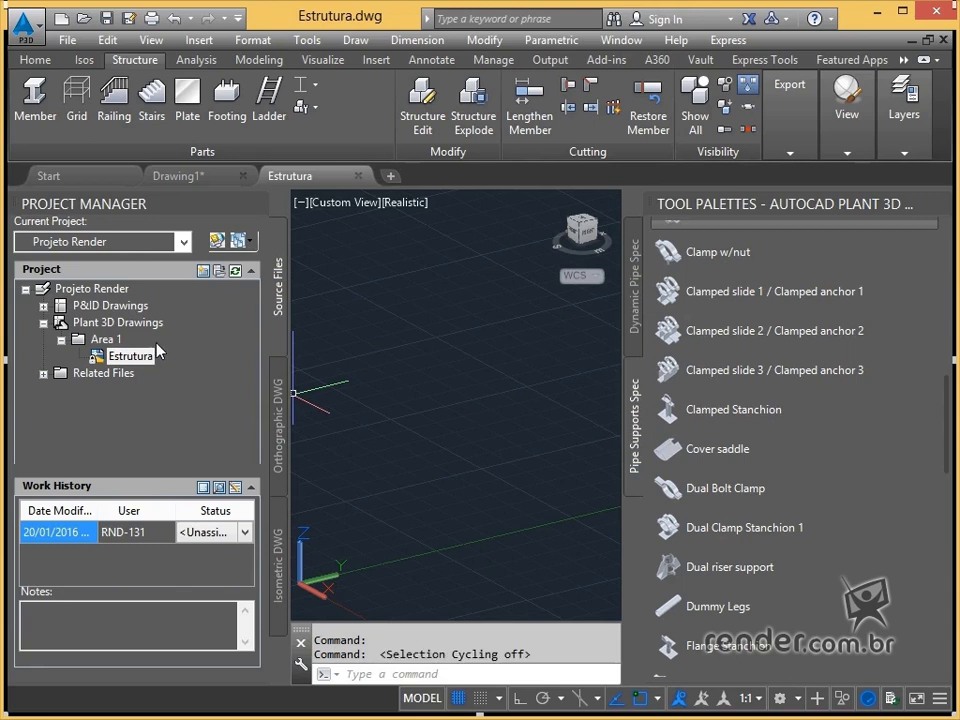
Step: Copy Desenho 1 from Plant 3D Models\Area 1 into the project's Area 1 folder
{"action": "left_click", "coordinate": [105, 339]}
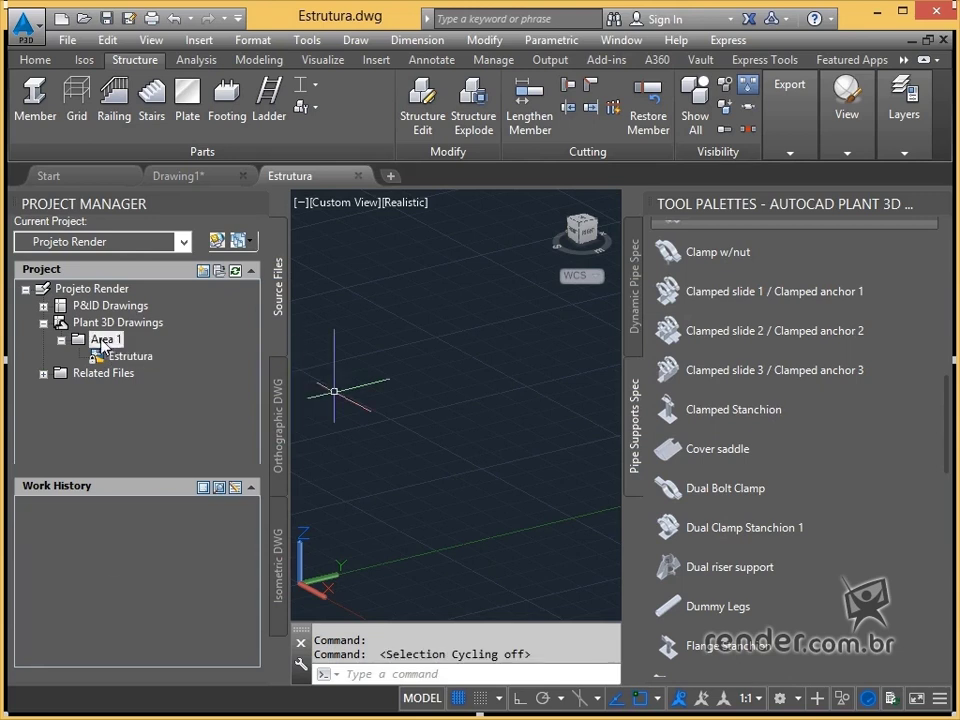
{"action": "right_click", "coordinate": [103, 340]}
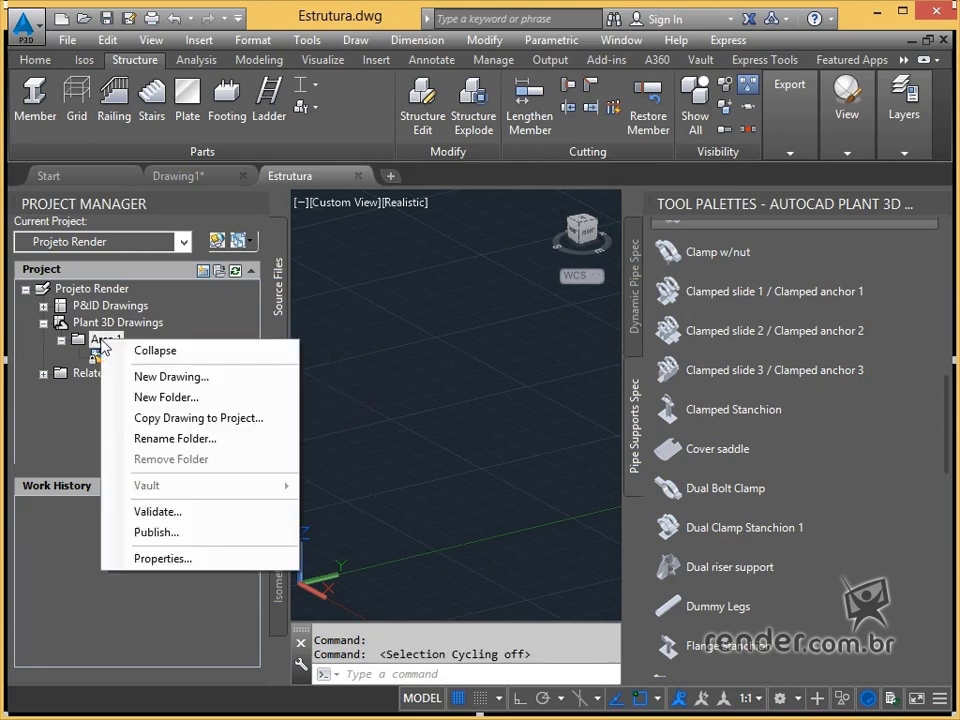
{"action": "left_click", "coordinate": [168, 418]}
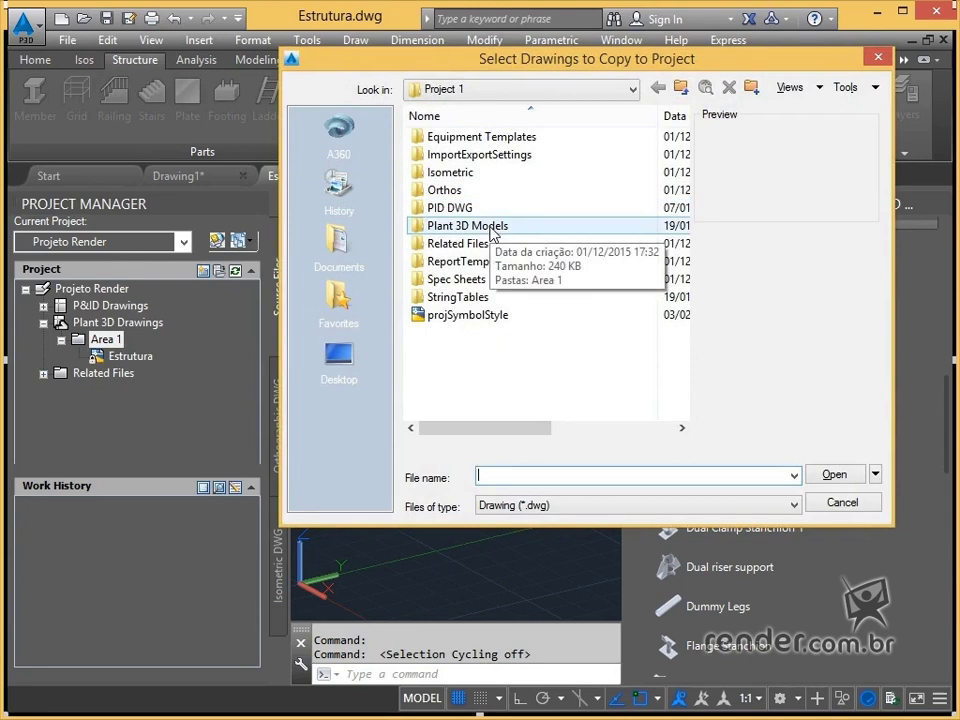
{"action": "double_click", "coordinate": [490, 228]}
{"action": "double_click", "coordinate": [418, 136]}
{"action": "left_click", "coordinate": [461, 140]}
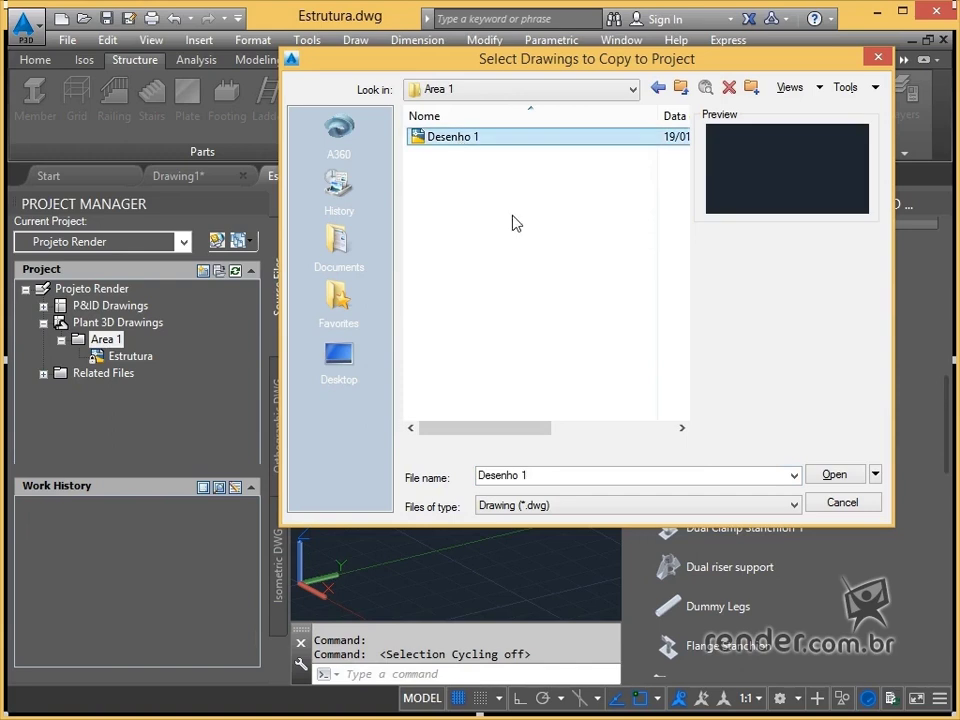
{"action": "left_click", "coordinate": [842, 478]}
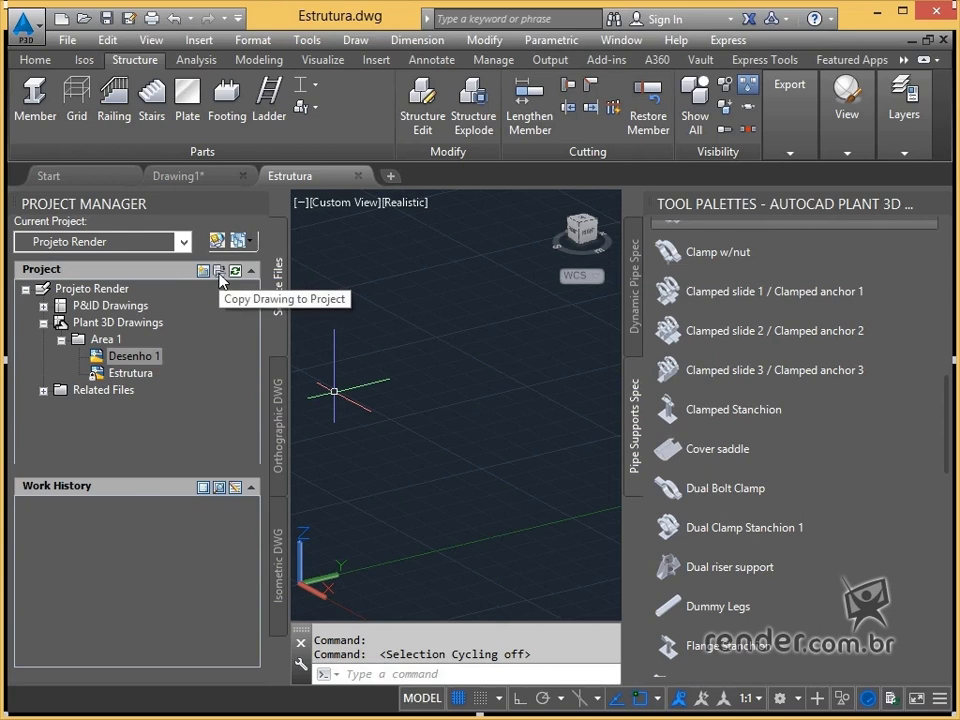
{"action": "left_click", "coordinate": [101, 341]}
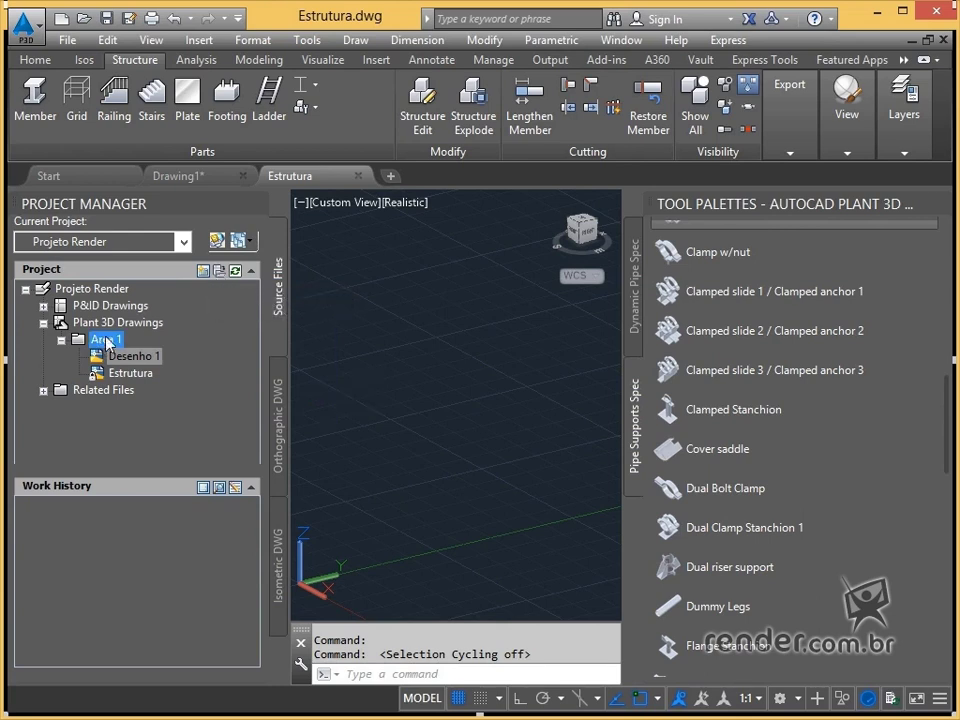
{"action": "left_click", "coordinate": [204, 272]}
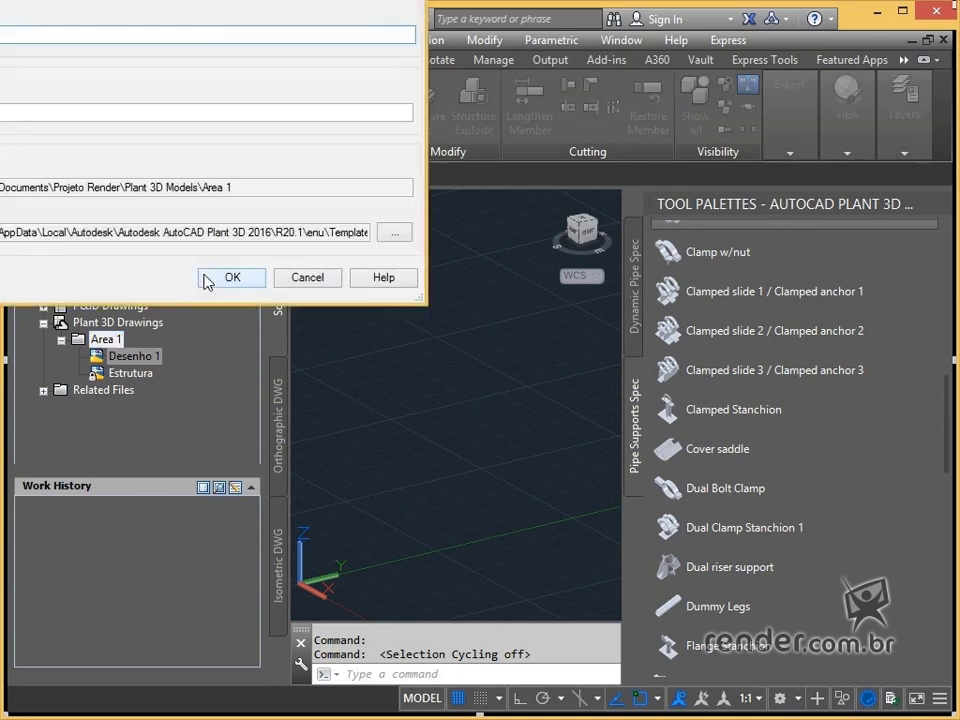
{"action": "left_click_drag", "start_coordinate": [230, 2], "coordinate": [372, 120]}
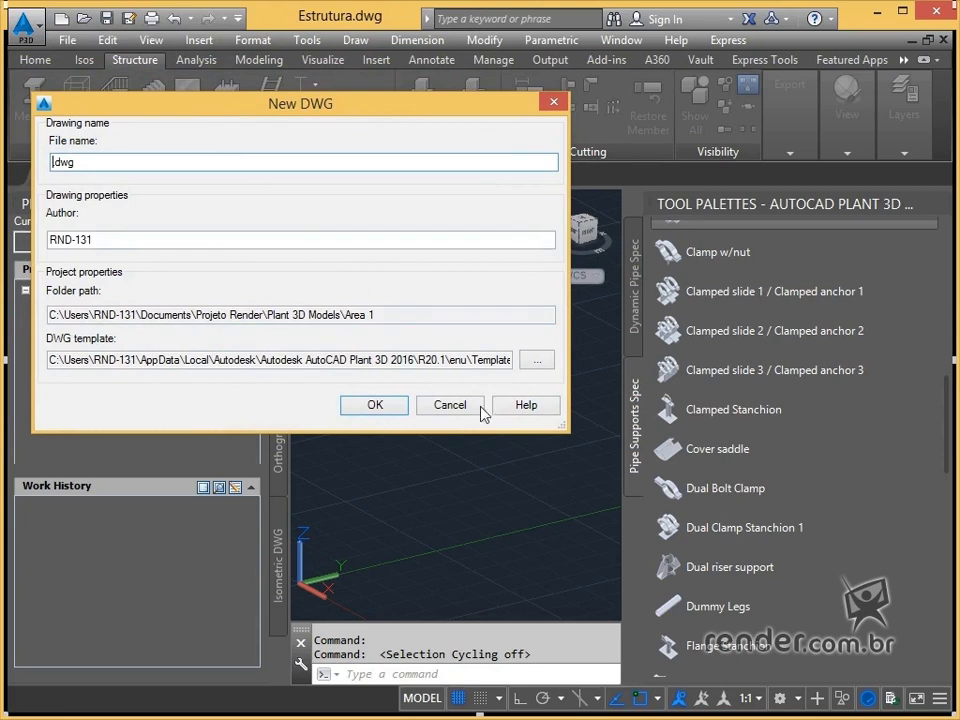
{"action": "left_click", "coordinate": [452, 408]}
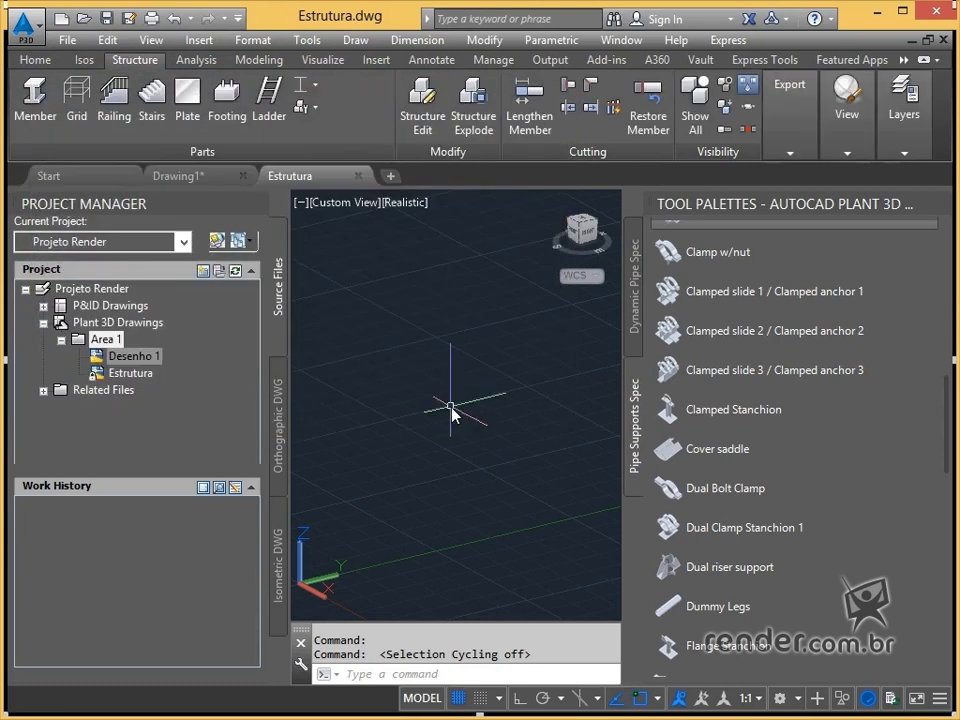
{"action": "left_click", "coordinate": [152, 377]}
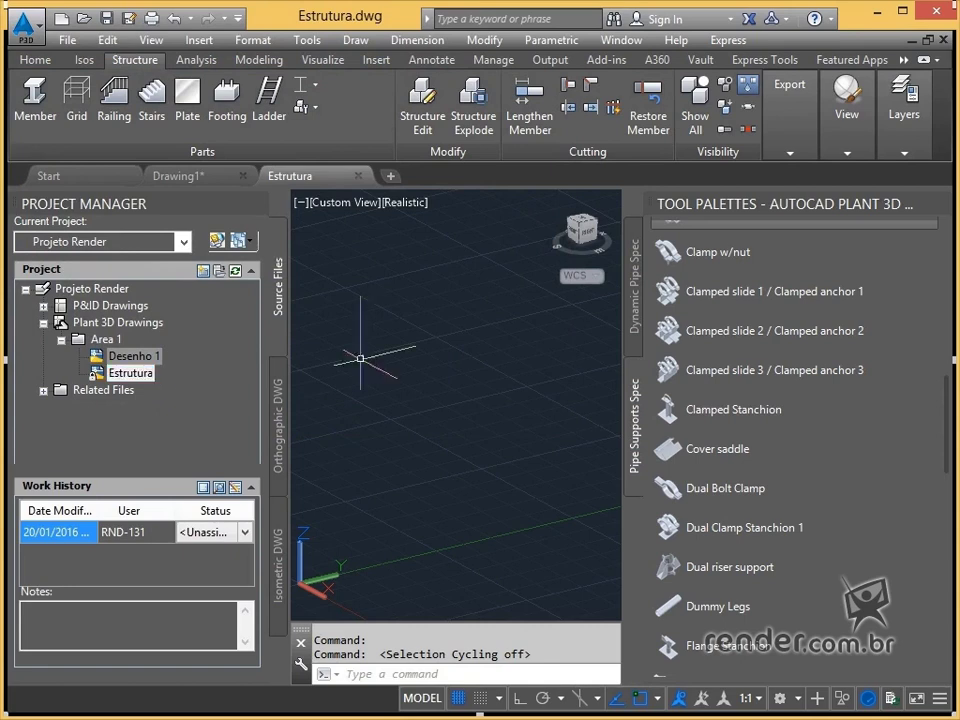
Step: Close the Tool Palettes and Project Manager, then zoom and pan to recentre Estrutura's 3D view
{"action": "left_click", "coordinate": [939, 203]}
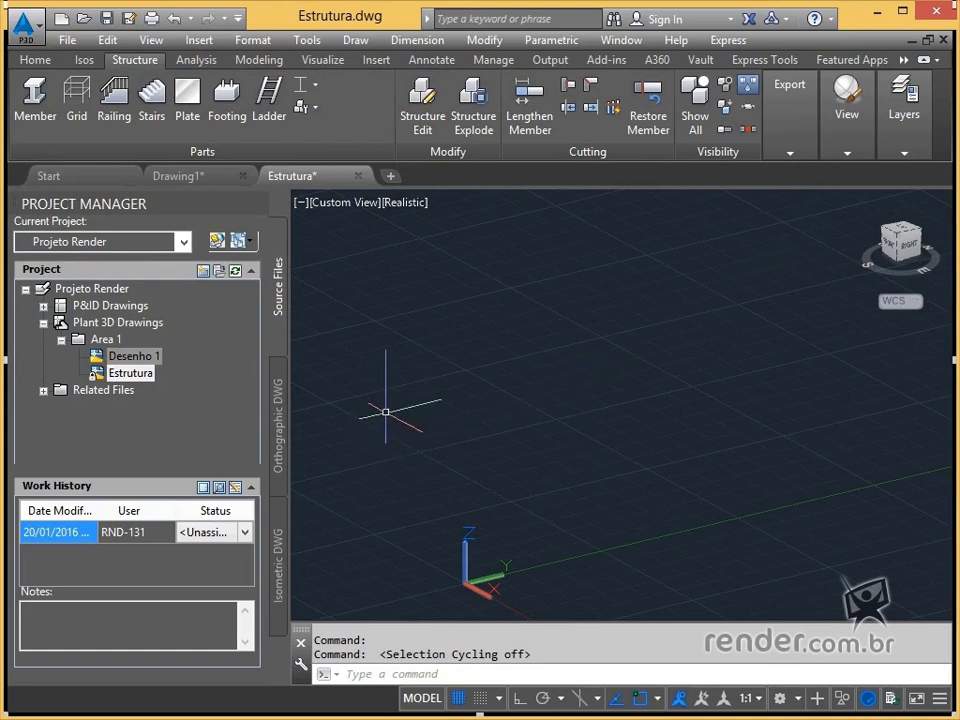
{"action": "scroll", "coordinate": [553, 411], "scroll_direction": "up", "scroll_amount": 3}
{"action": "scroll", "coordinate": [551, 409], "scroll_direction": "down", "scroll_amount": 2}
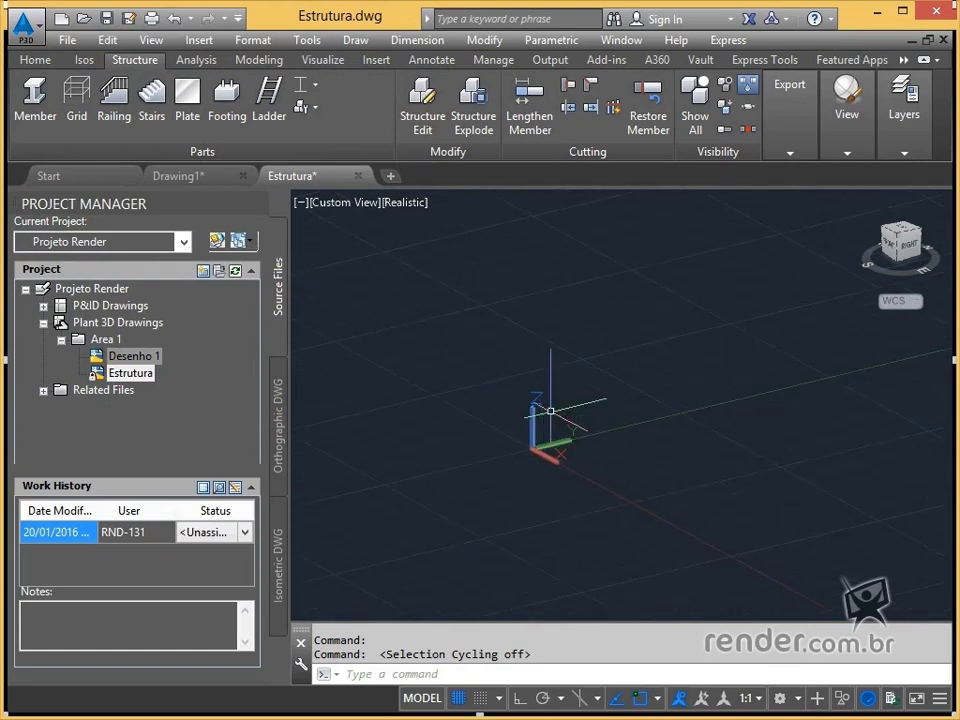
{"action": "middle_click_drag", "start_coordinate": [551, 409], "coordinate": [439, 373]}
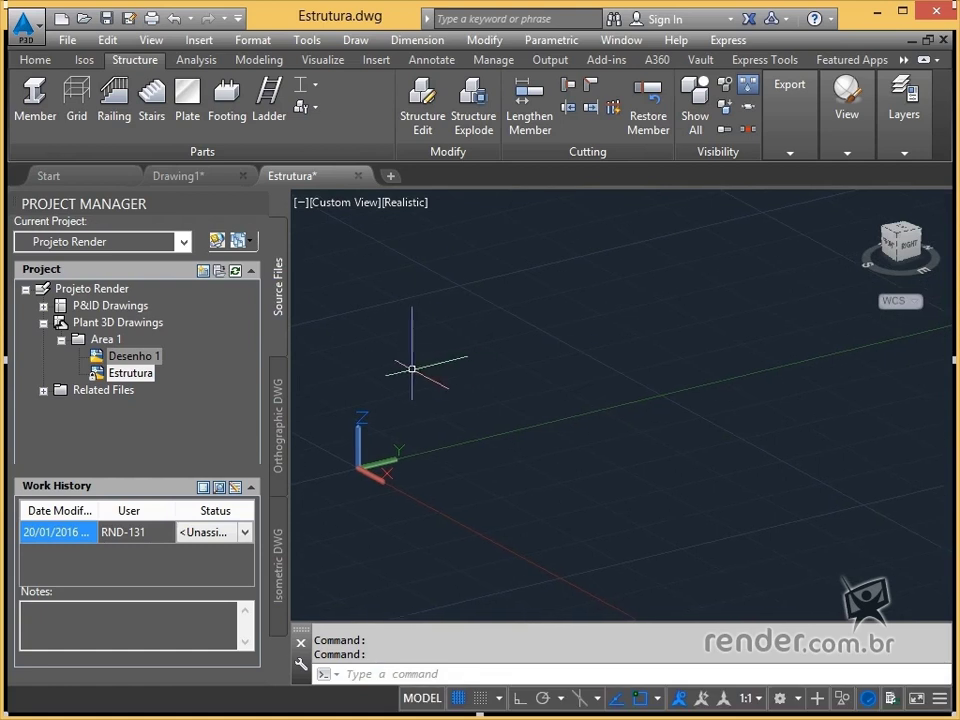
{"action": "mouse_move", "coordinate": [140, 203]}
{"action": "left_click", "coordinate": [259, 203]}
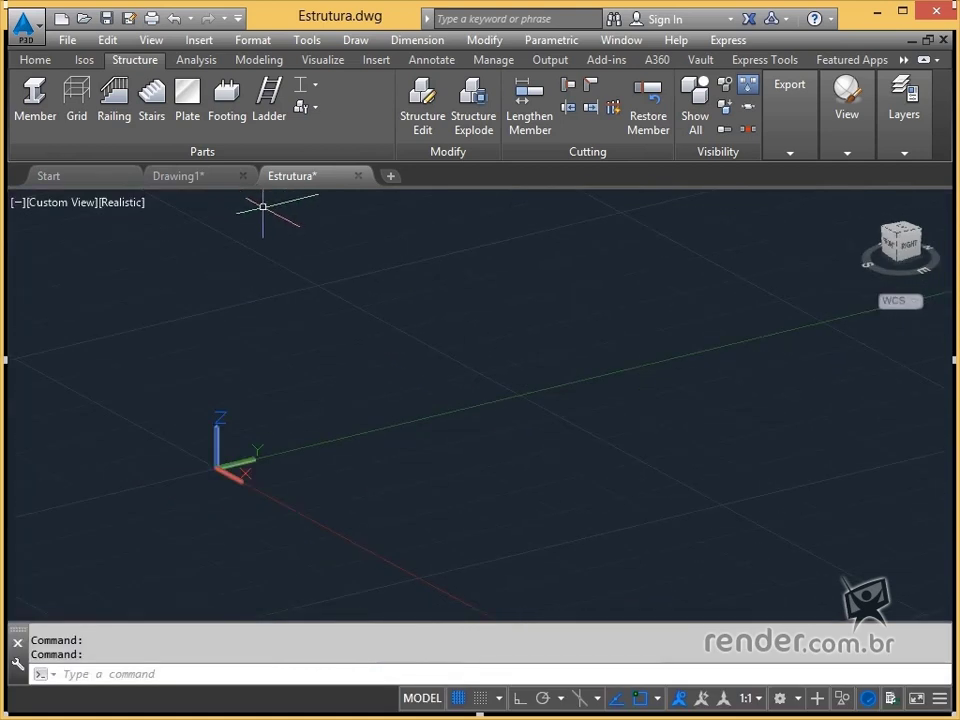
{"action": "mouse_move", "coordinate": [300, 265]}
{"action": "middle_mouse_down"}
{"action": "mouse_move", "coordinate": [400, 415]}
{"action": "mouse_move", "coordinate": [392, 450]}
{"action": "middle_mouse_up"}
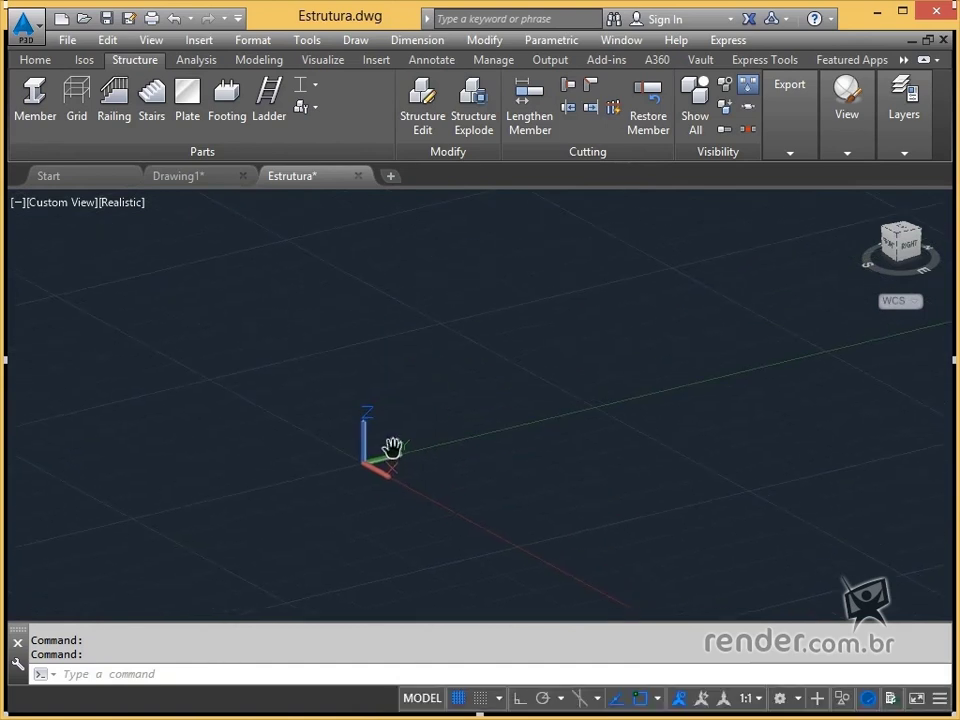